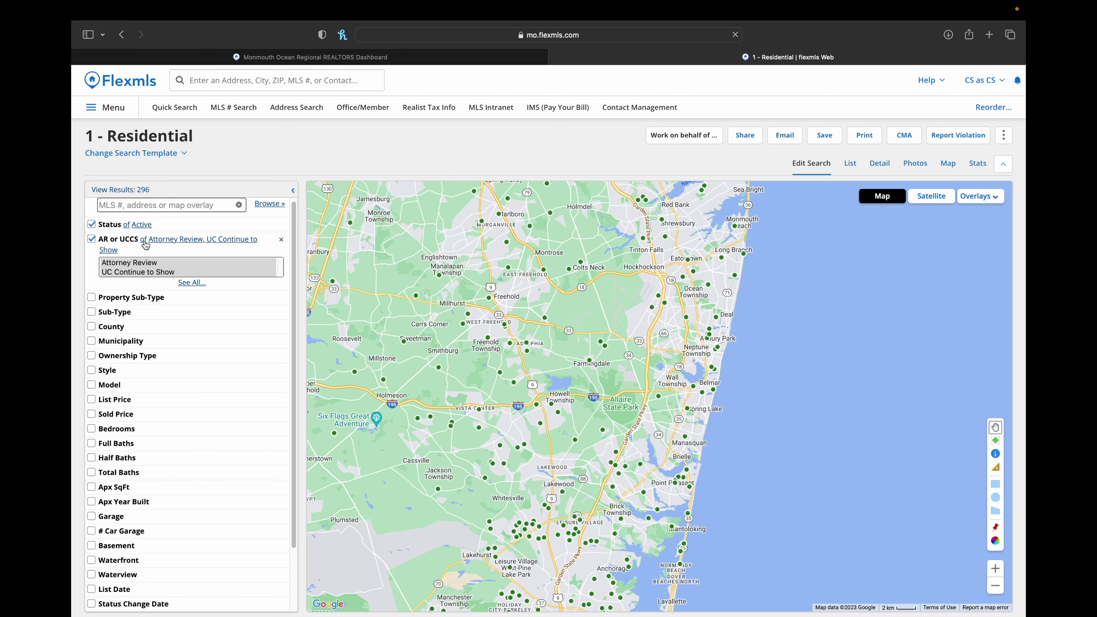
Exclude Attorney Review and UC Continue to Show listings, and limit the property sub-type to Single Family.
left_click(145, 244)
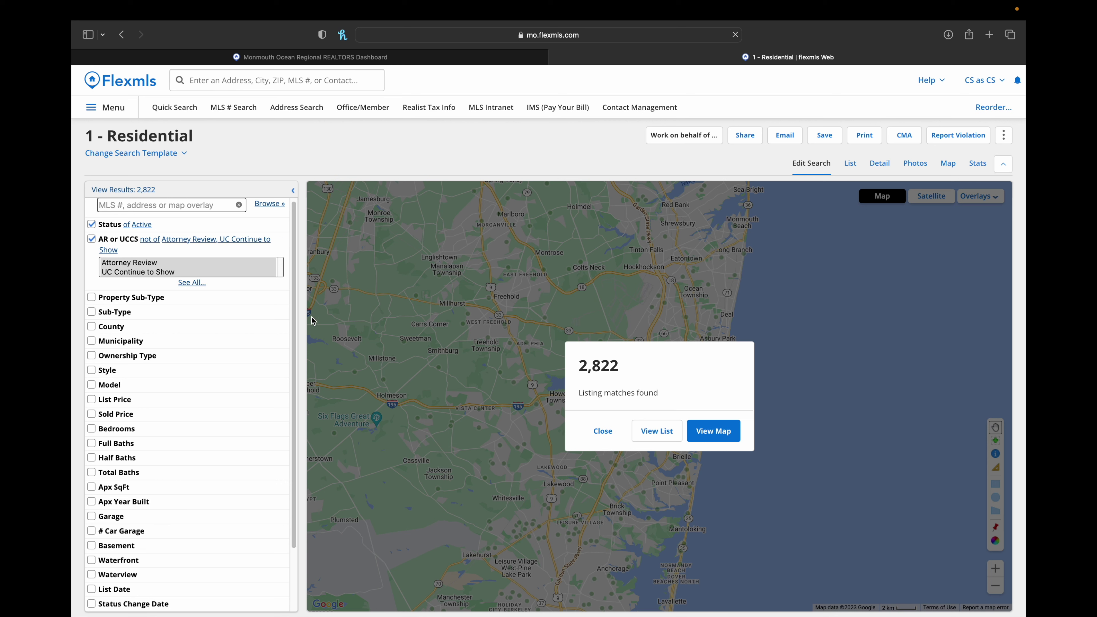
left_click(139, 302)
left_click(134, 330)
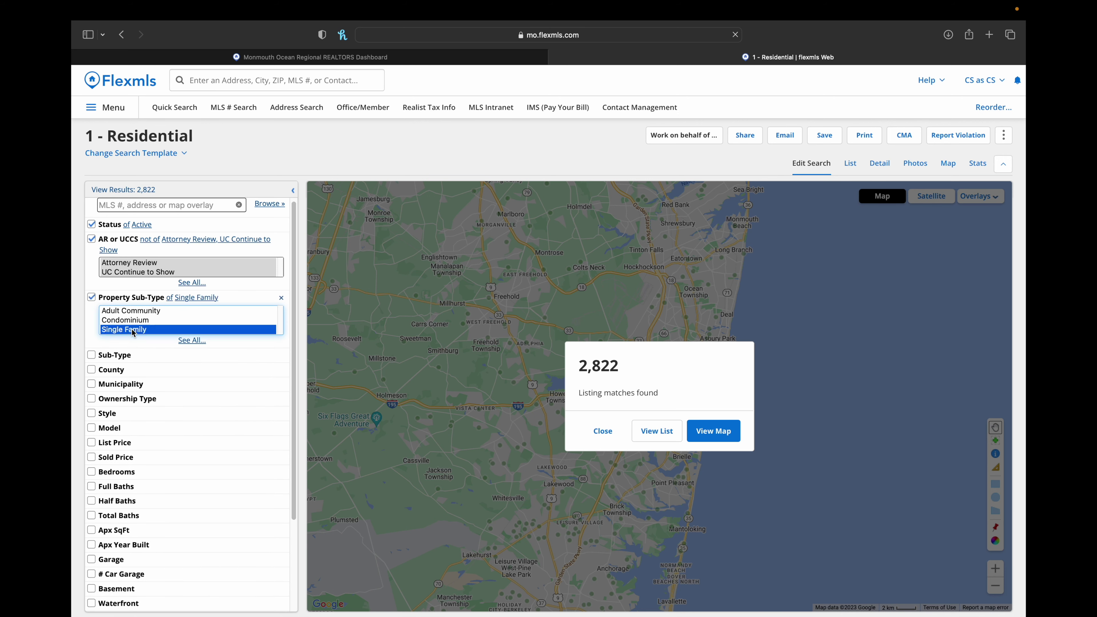
Restrict the search to the Detached sub-type and Monmouth county.
scroll(294, 346, "down", 3)
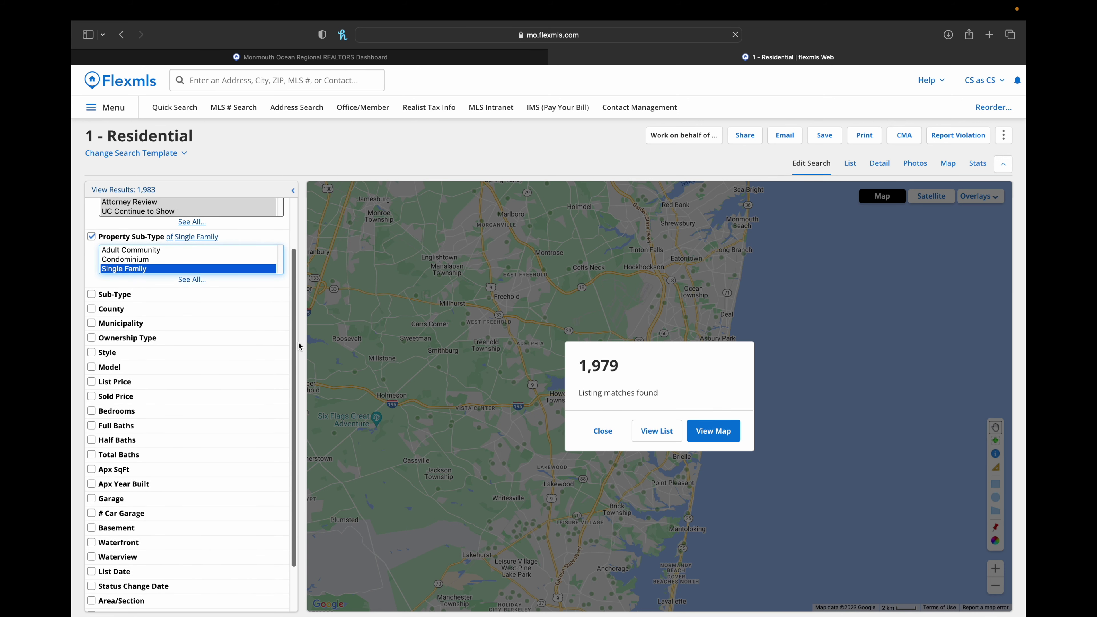
left_click(117, 294)
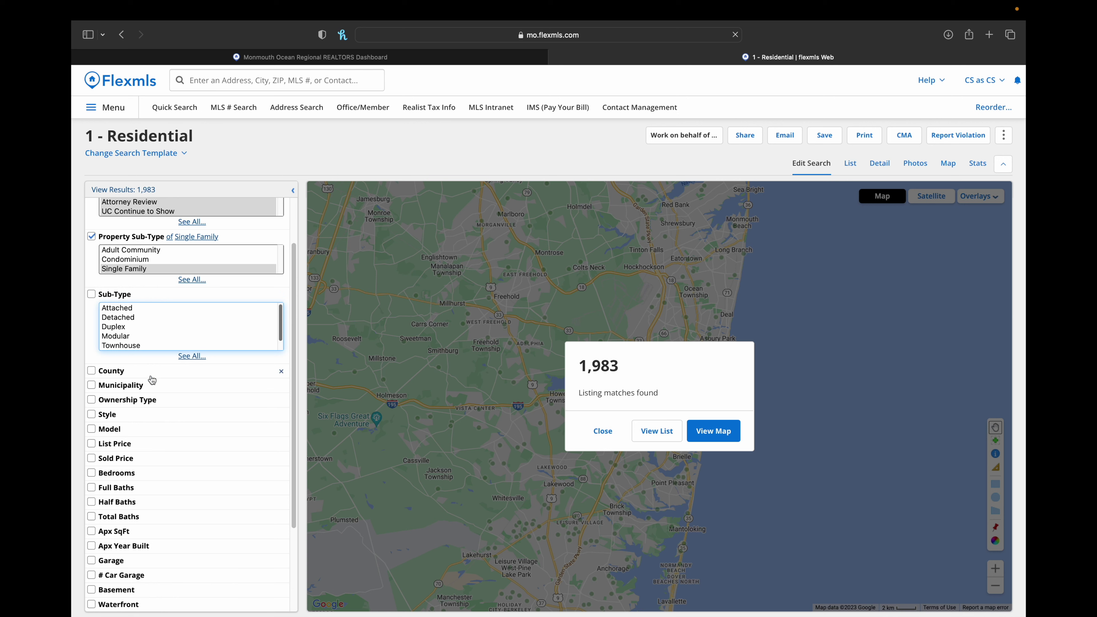
left_click(125, 318)
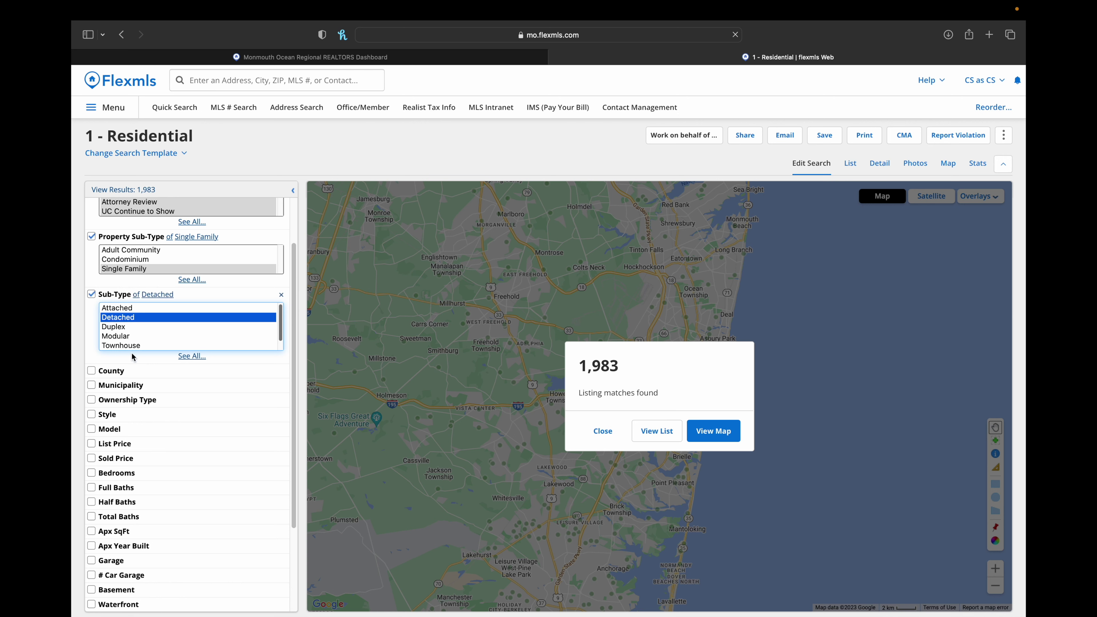
left_click(111, 371)
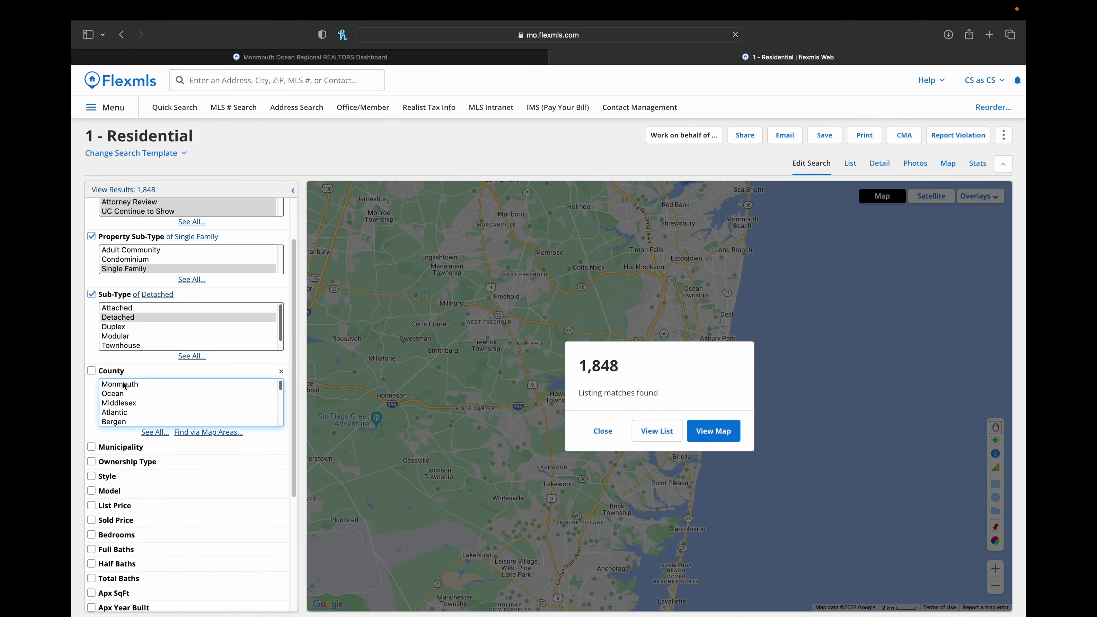
left_click(221, 385)
Filter the municipality to Keyport (KEY), Hazlet (HAZ), Holmdel (HOL) and Middletown (MID) from the full list of municipalities.
scroll(259, 433, "down", 3)
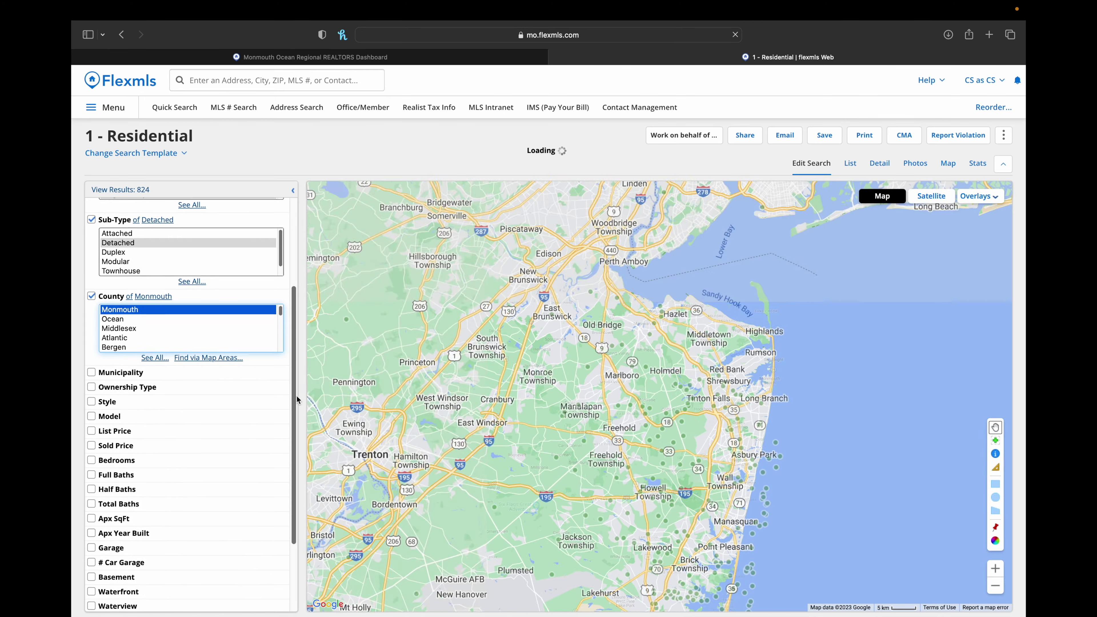
left_click(121, 298)
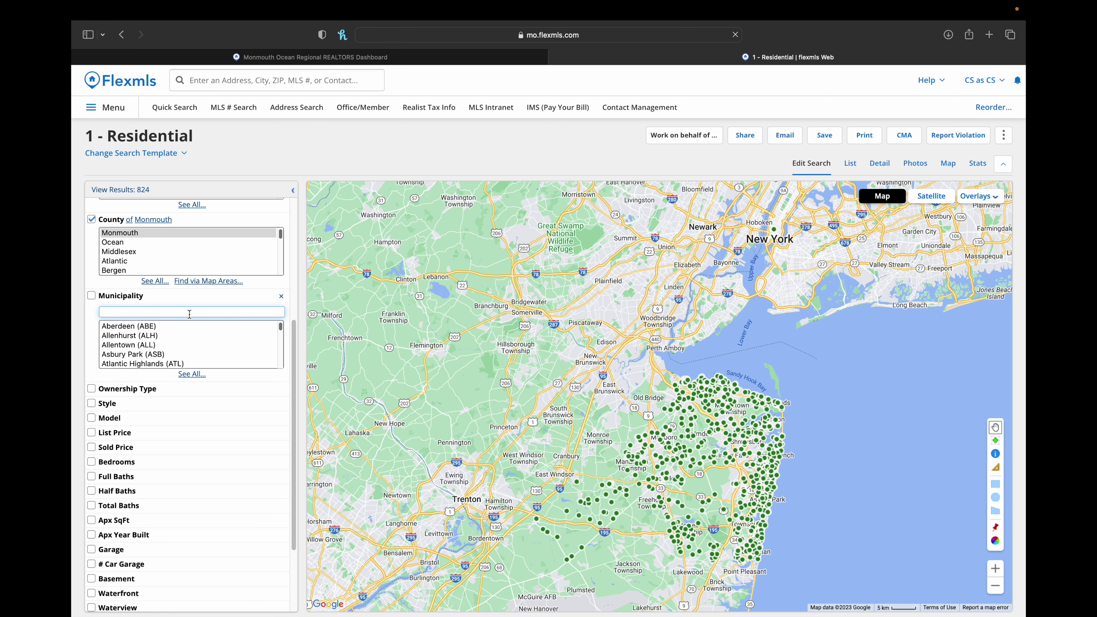
left_click(193, 378)
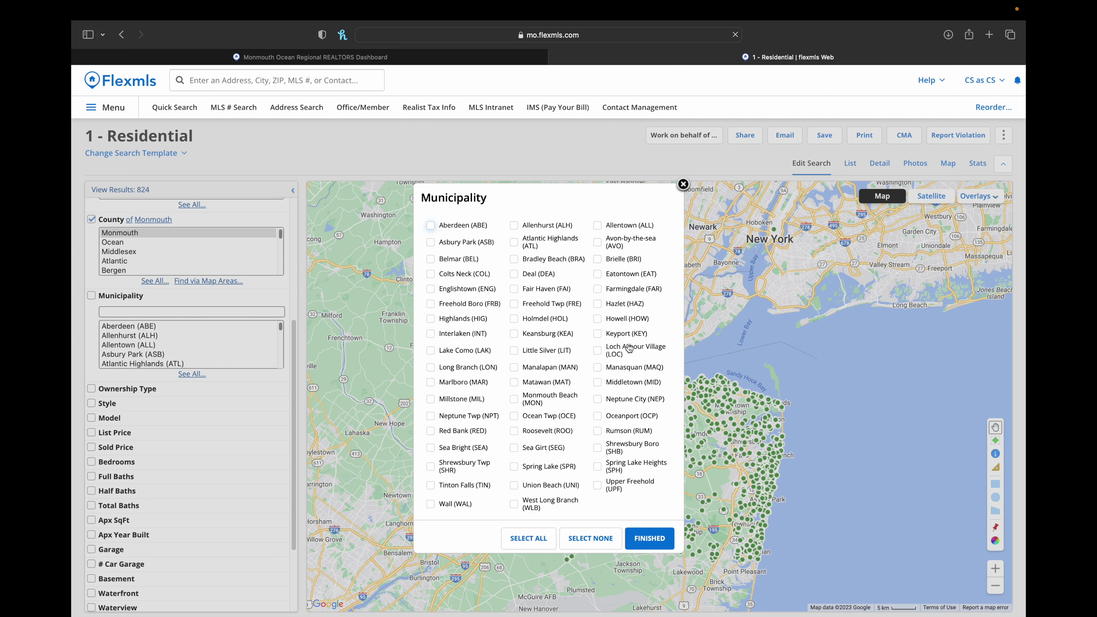
left_click(628, 336)
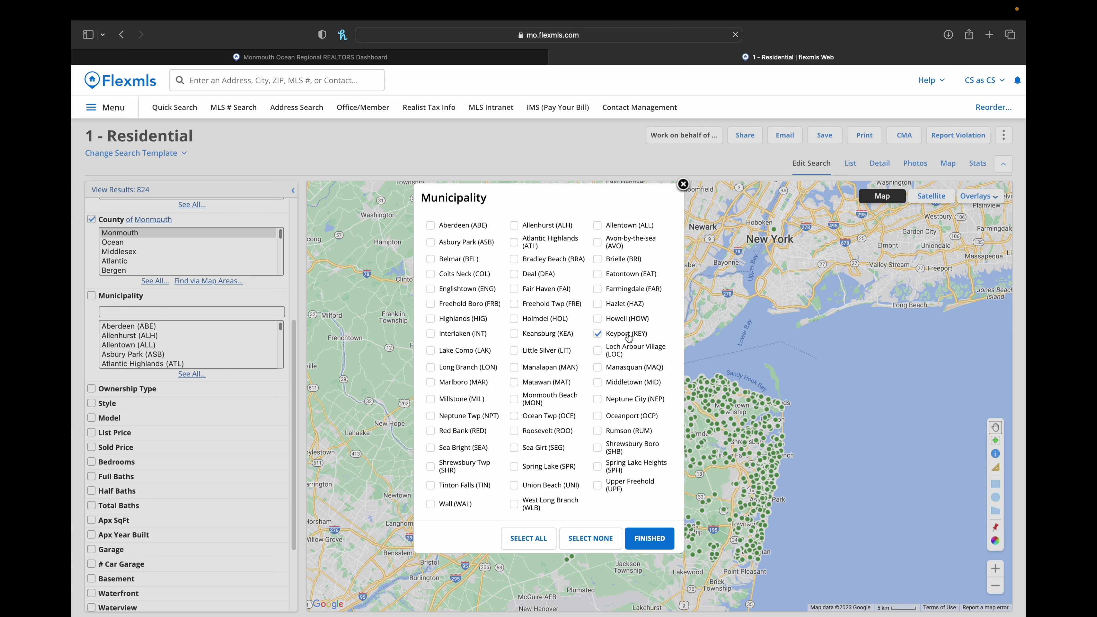
left_click(622, 304)
left_click(529, 322)
left_click(616, 386)
left_click(663, 540)
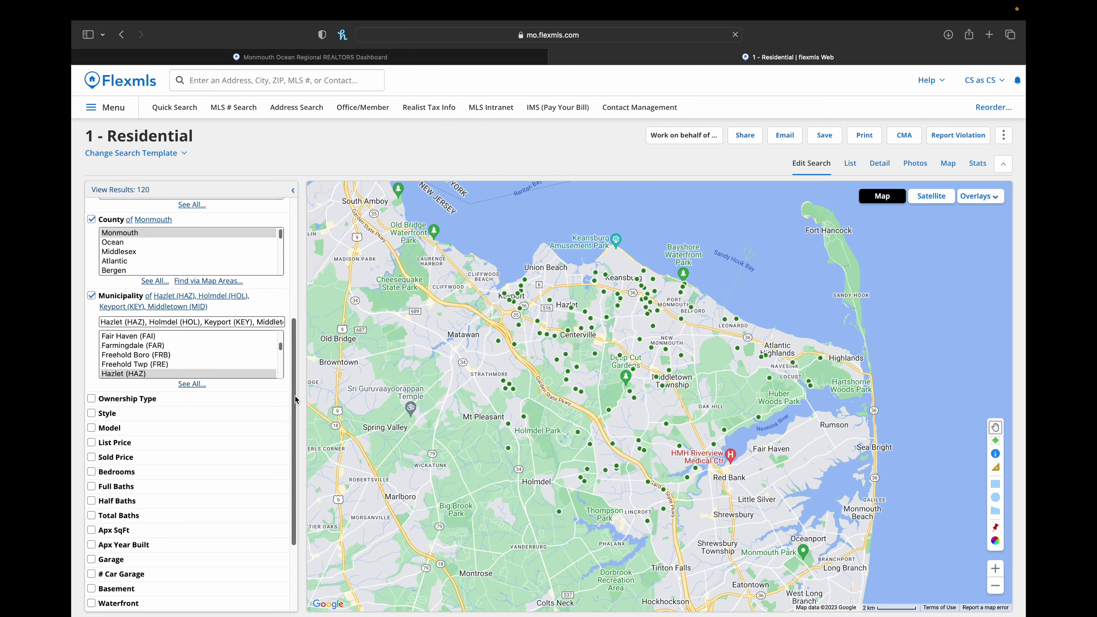
Set the maximum list price to 600,000, leaving the minimum empty.
left_click_drag(297, 399, 293, 412)
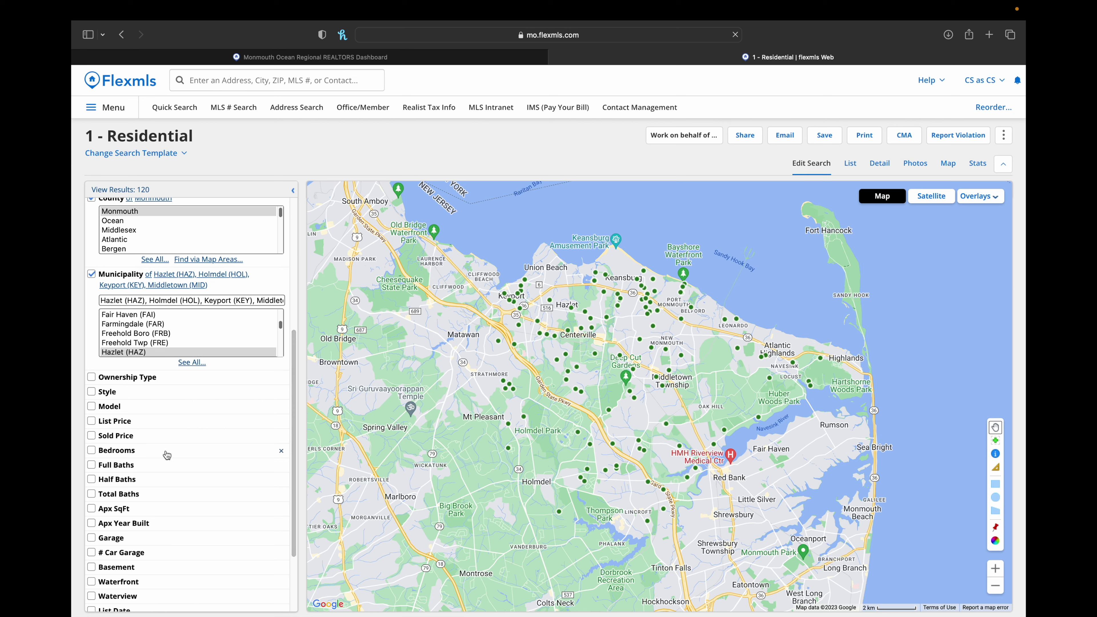
left_click(137, 423)
left_click(223, 434)
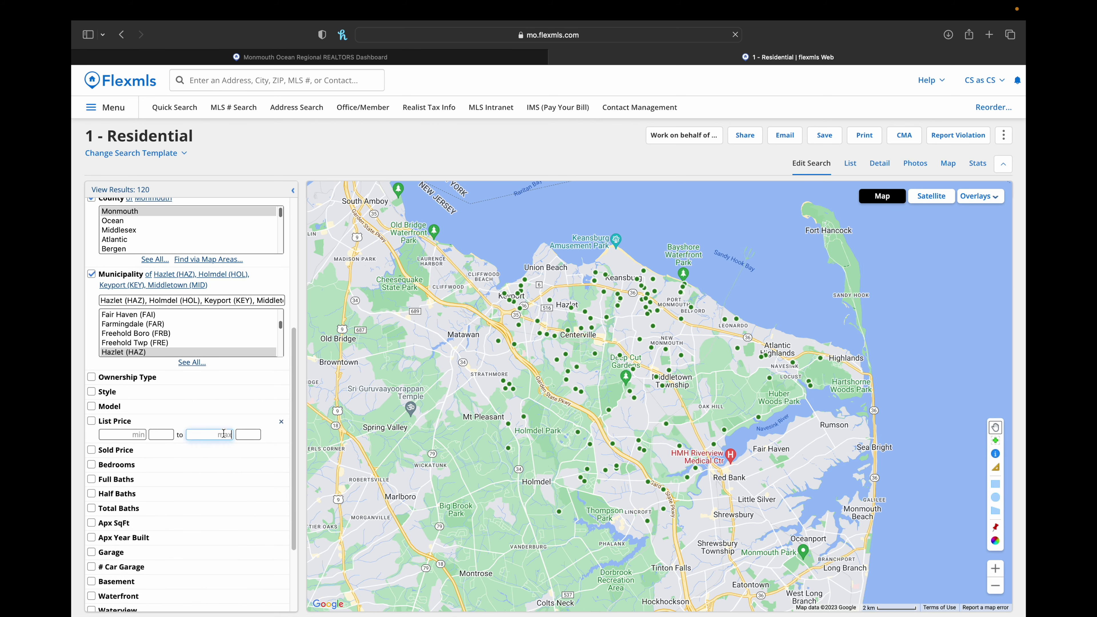
type("60")
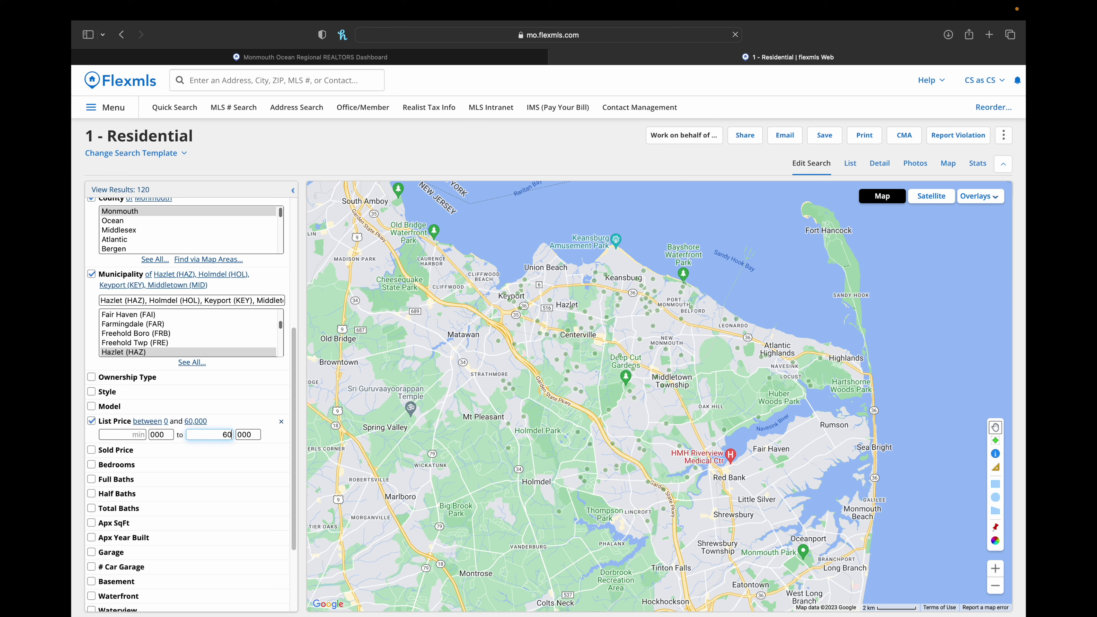
type("0")
Require at least 3 bedrooms and at least 2 full baths.
left_click(126, 466)
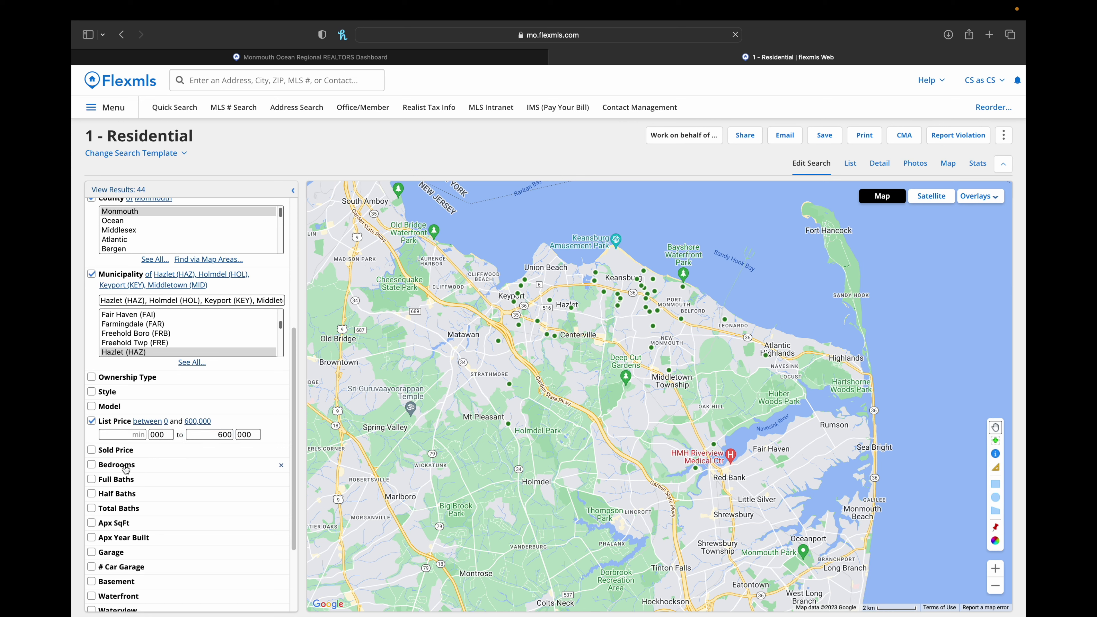
type("3")
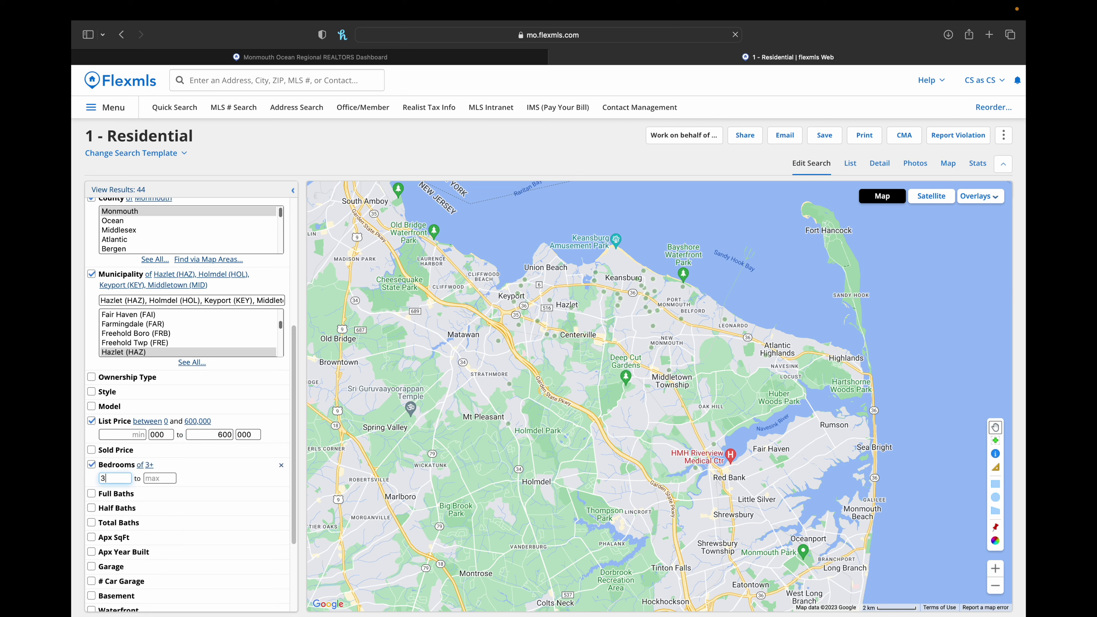
left_click(129, 495)
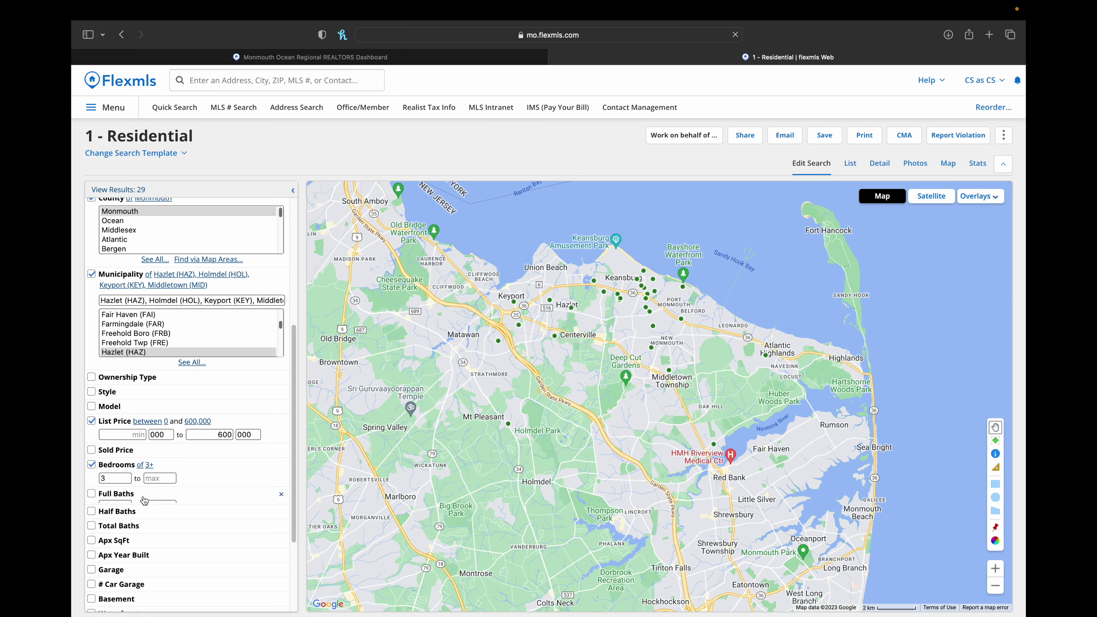
left_click(128, 507)
type("2")
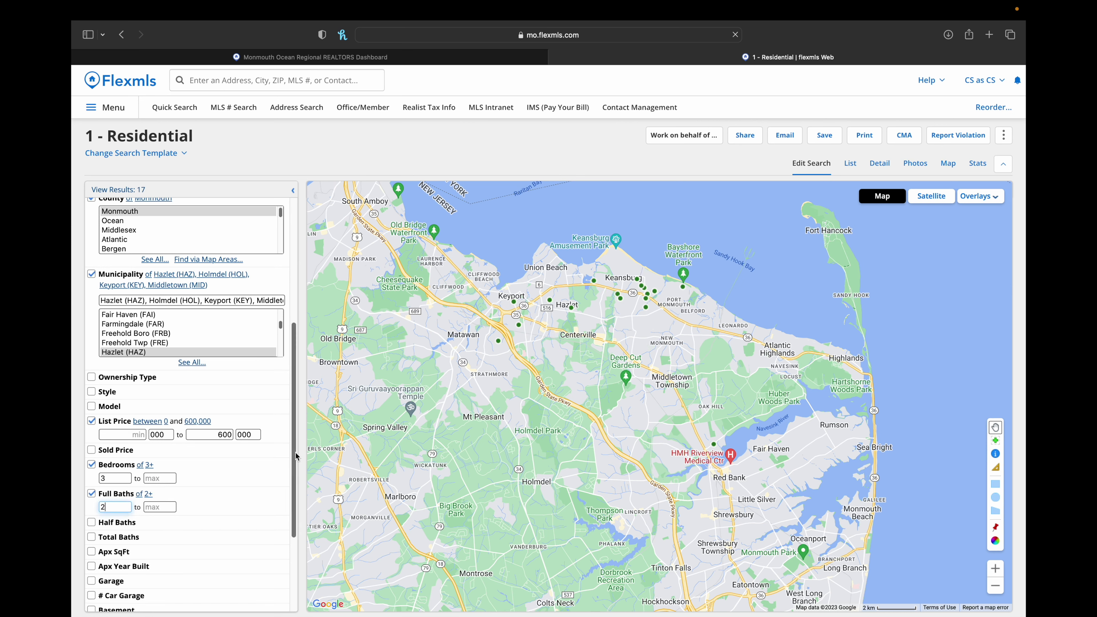
Review the remaining search criteria and open the list of matching listings.
scroll(296, 469, "down", 1)
scroll(297, 468, "down", 1)
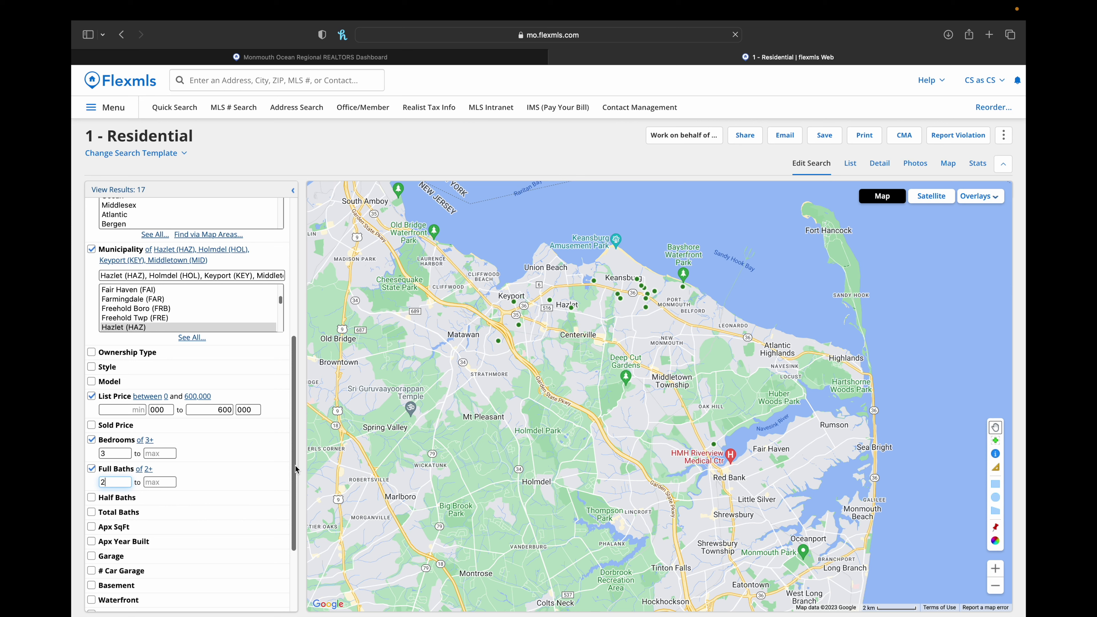
left_click_drag(296, 469, 296, 510)
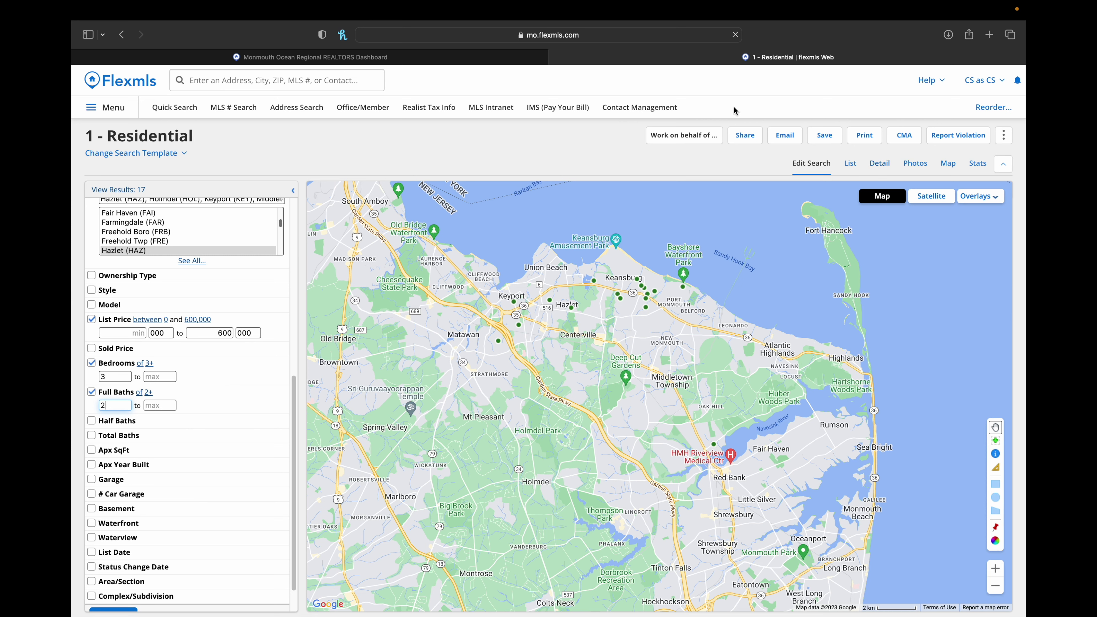
left_click(111, 193)
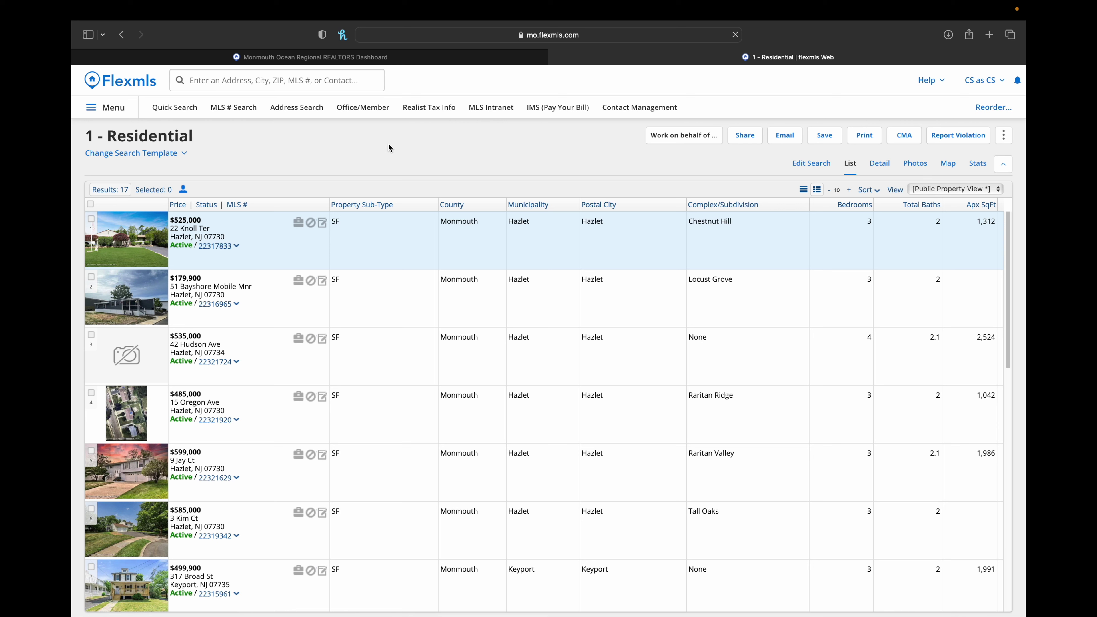
Set up a new saved search named Test and assign it to an existing contact.
left_click(825, 135)
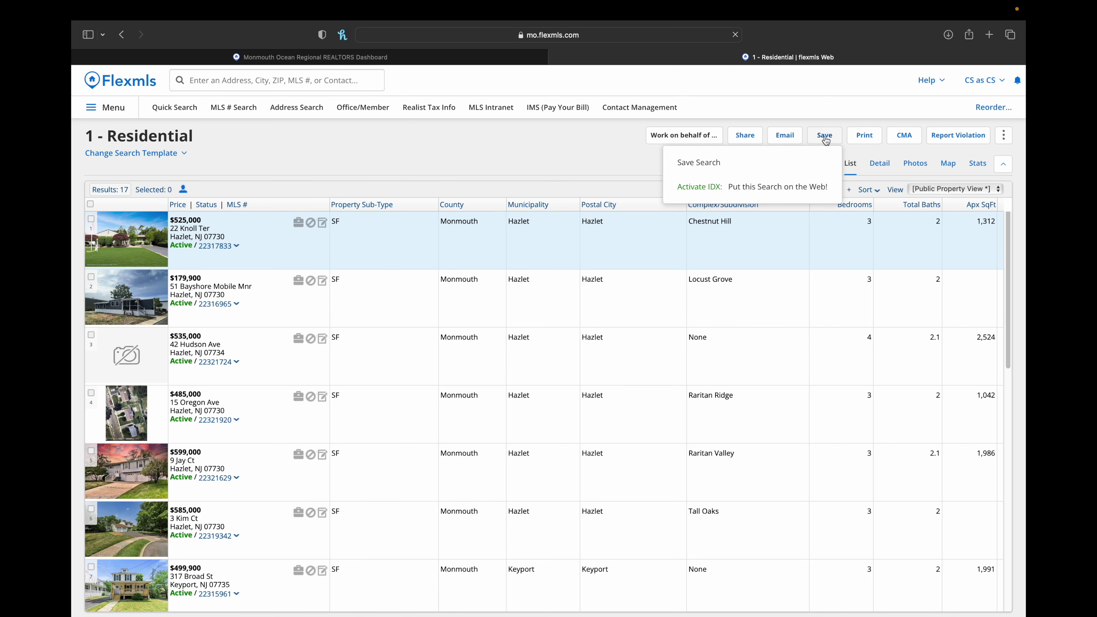
left_click(690, 165)
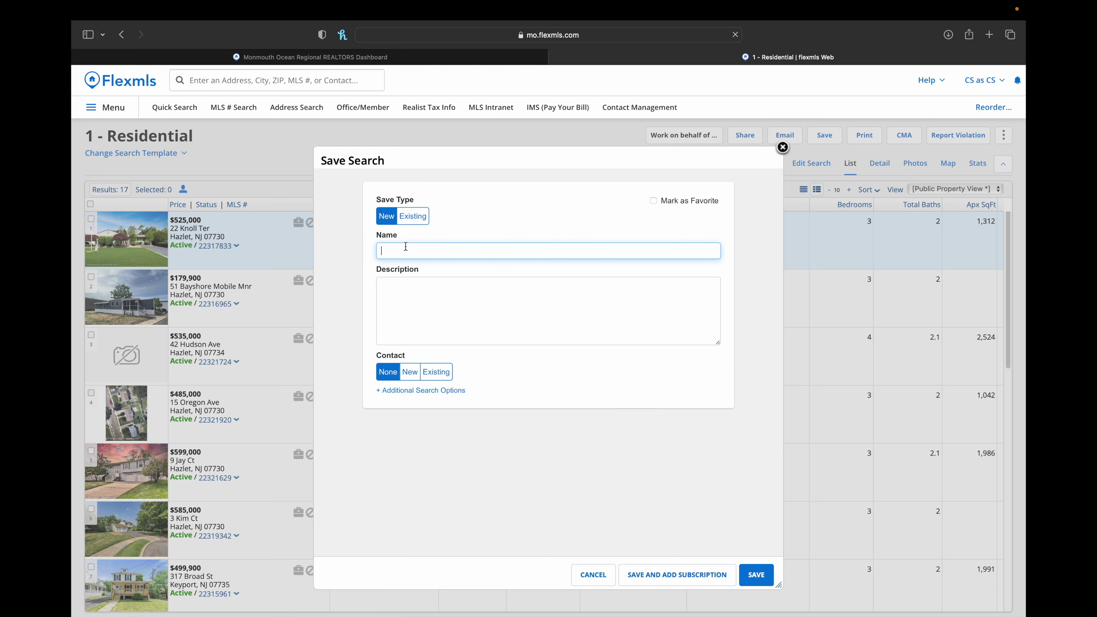
type("Test")
left_click(410, 373)
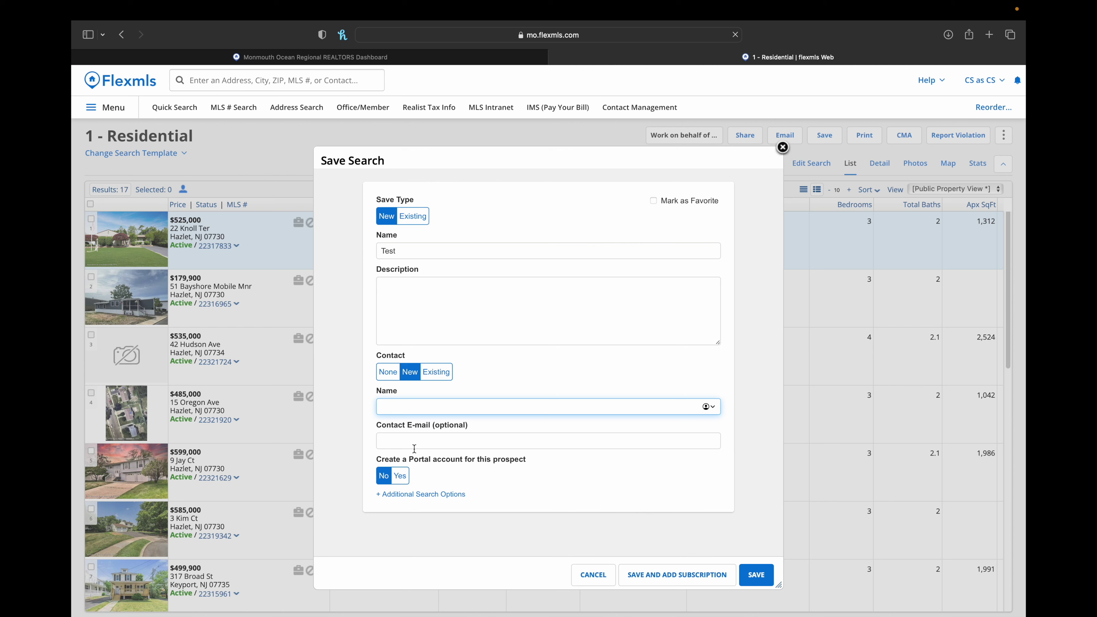
left_click(437, 373)
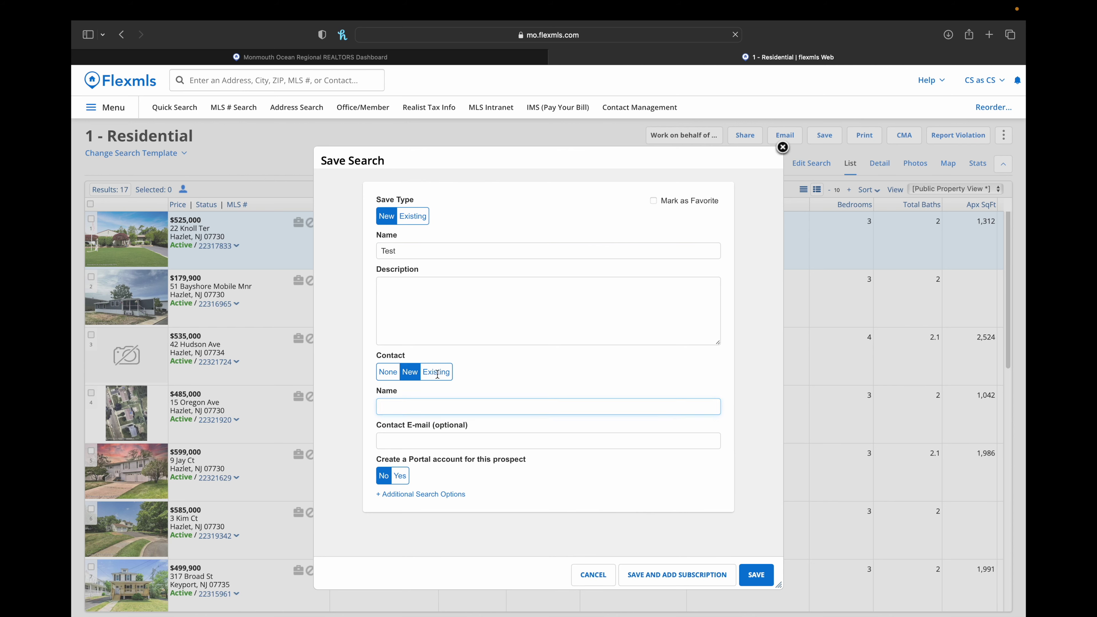
left_click(472, 410)
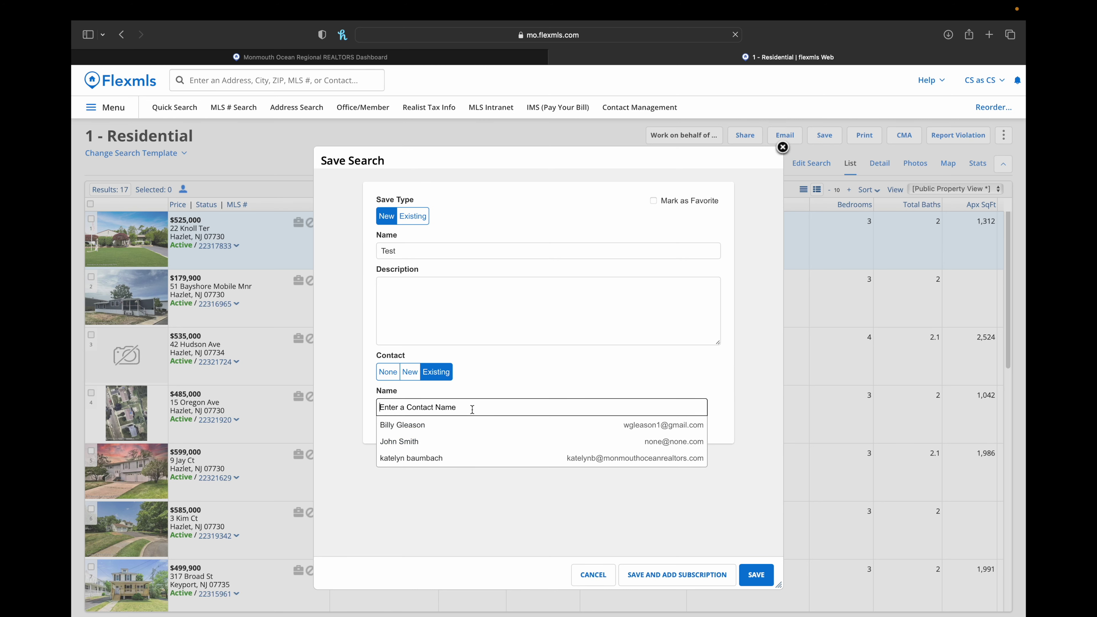
left_click(434, 446)
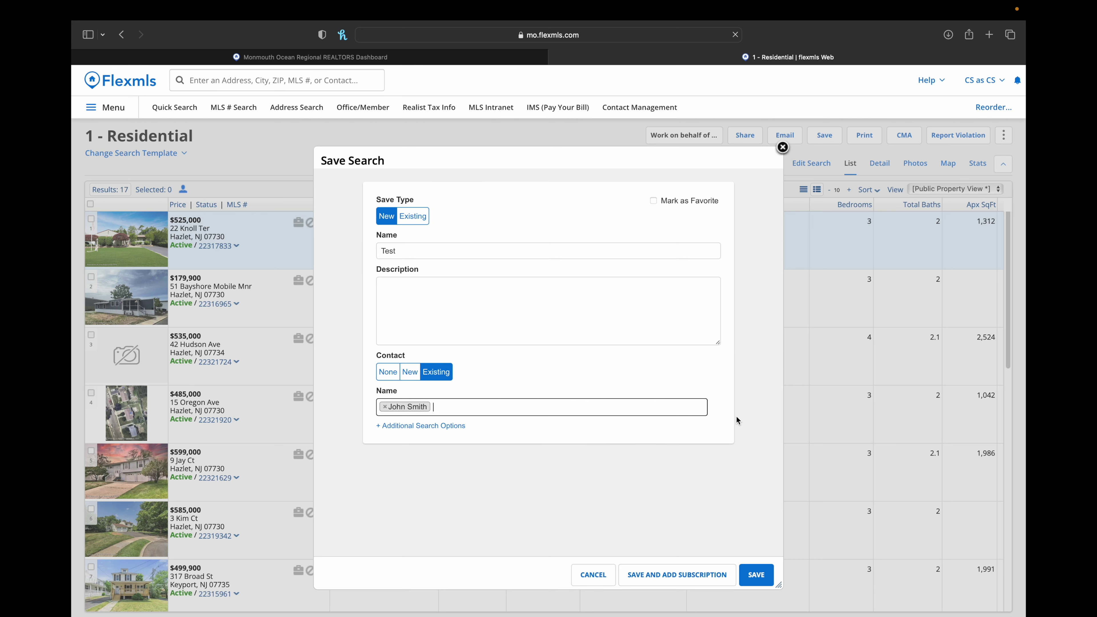
Examine the additional search options for new-listing events, time range and associated view, and collapse them again.
left_click(412, 426)
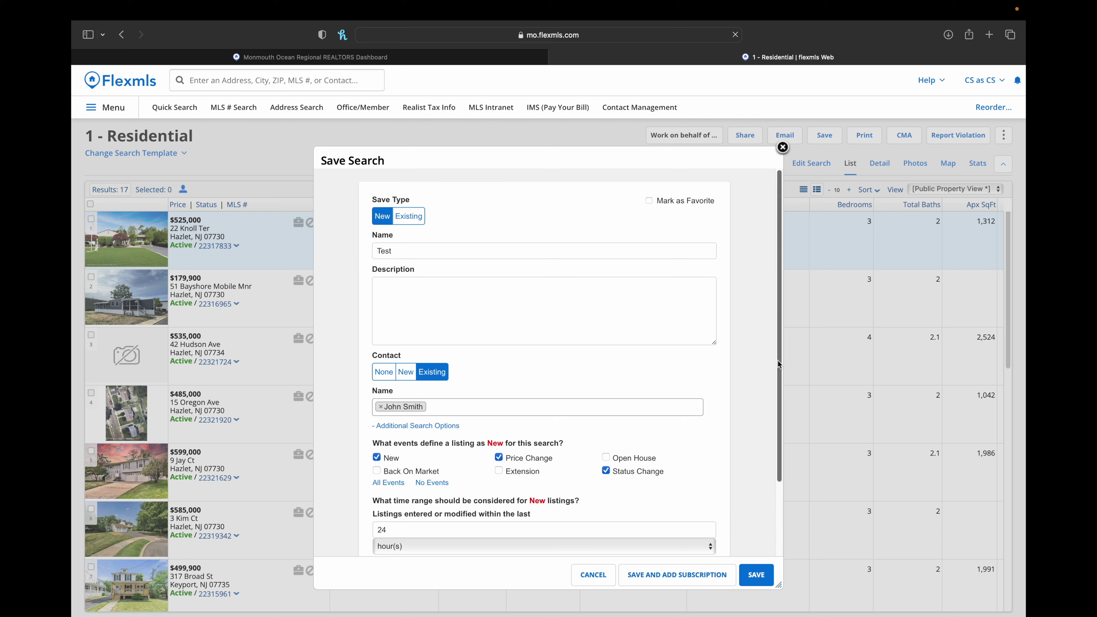
scroll(780, 389, "down", 2)
scroll(784, 405, "down", 2)
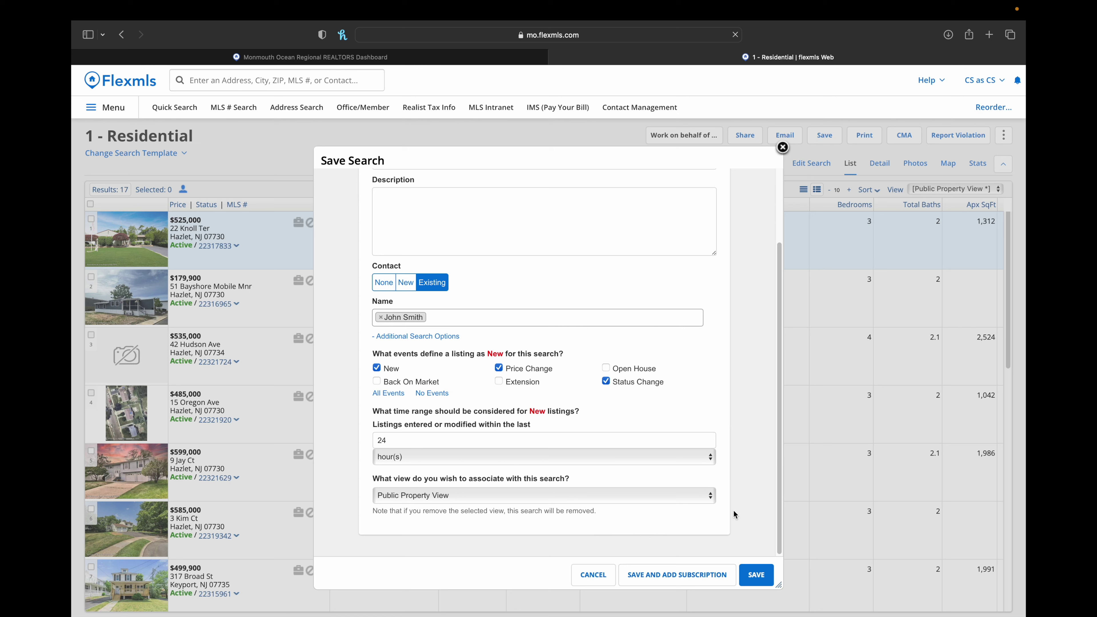
scroll(780, 492, "down", 1)
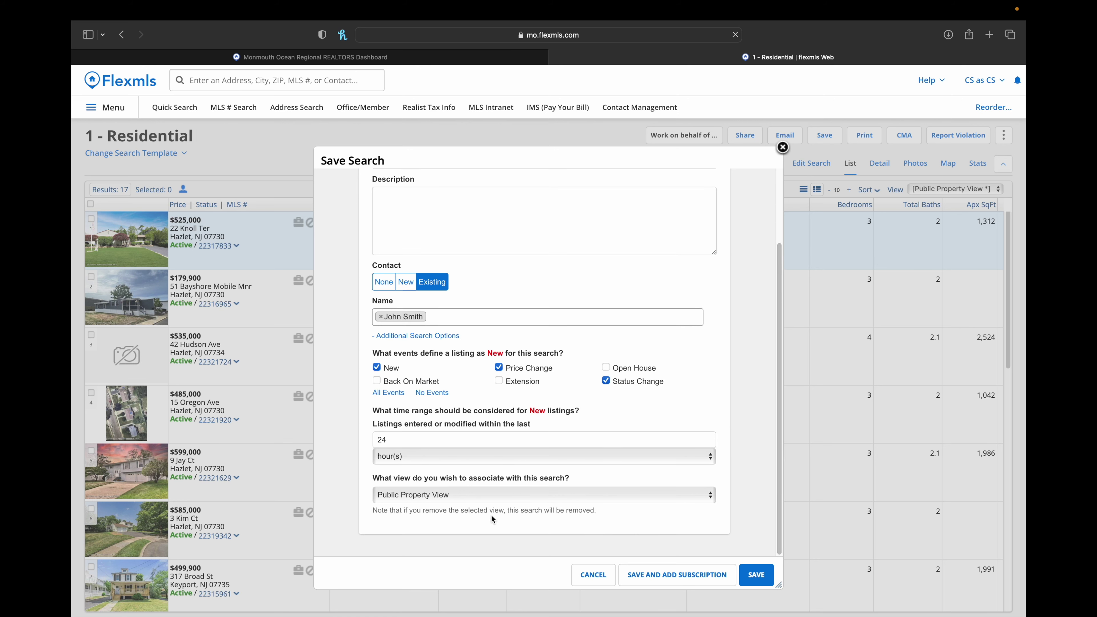
left_click(437, 337)
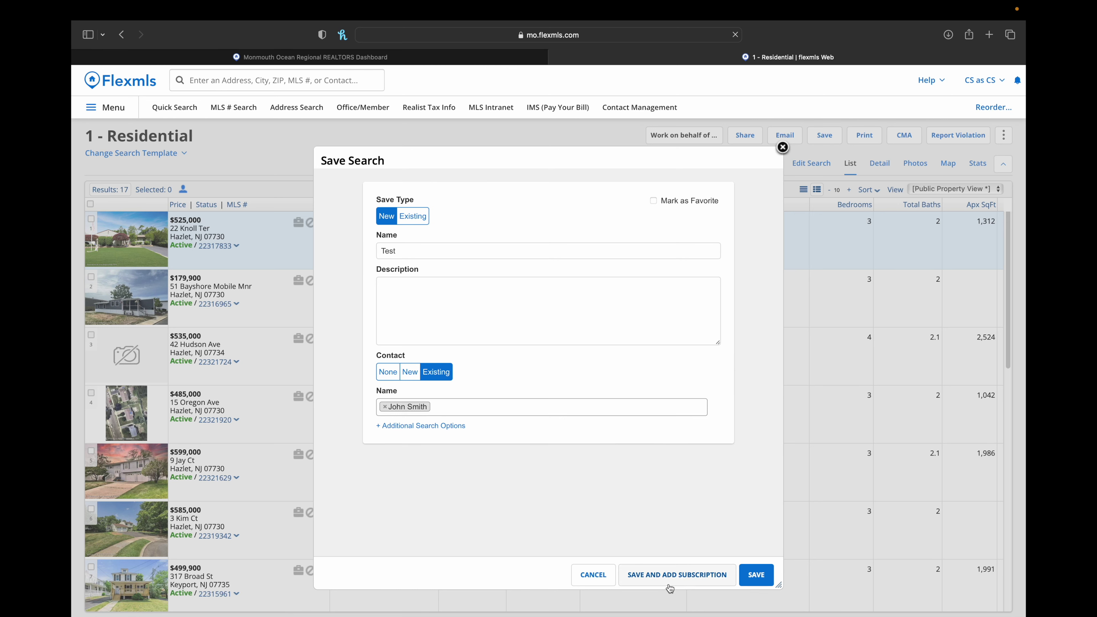
Save the search with a subscription, turning on emails when a contact clicks the link and enabling Preview Mode.
left_click(683, 575)
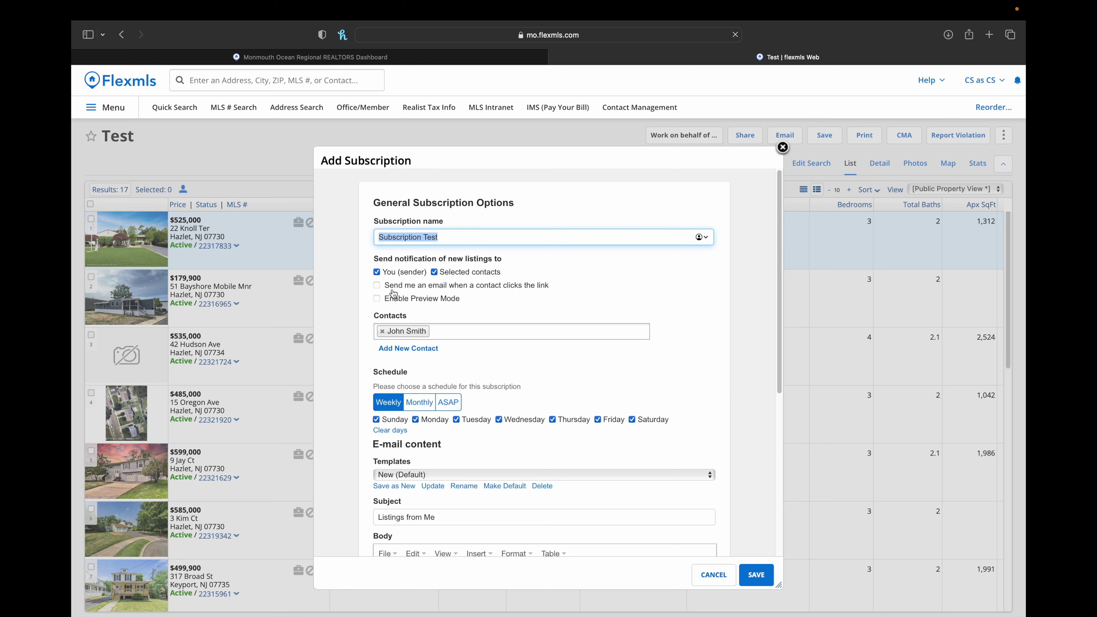
left_click(447, 289)
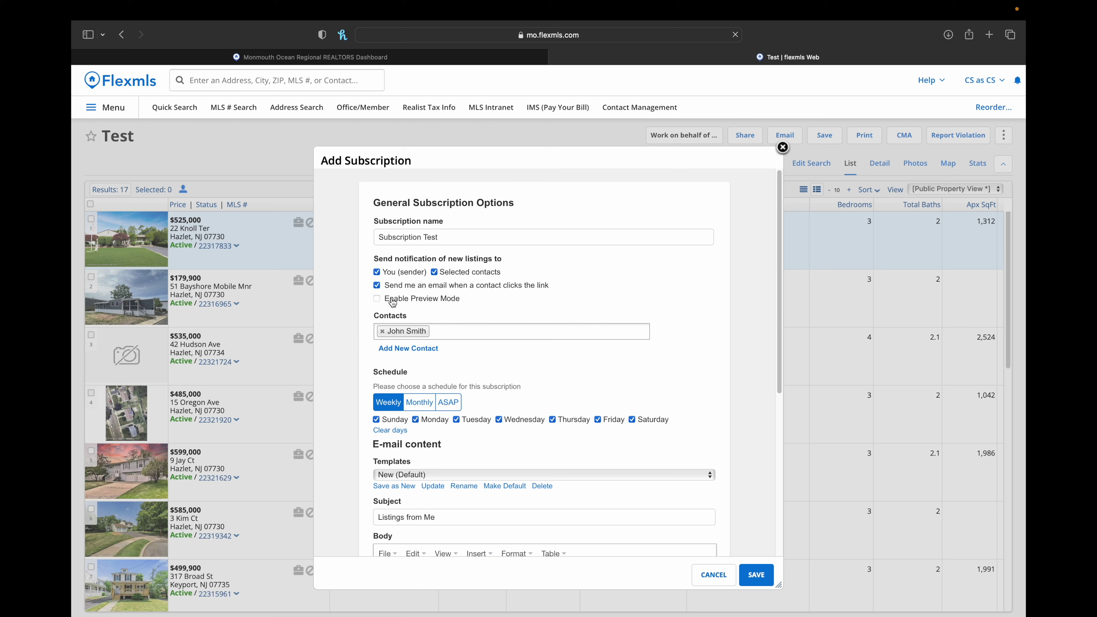
mouse_move(393, 303)
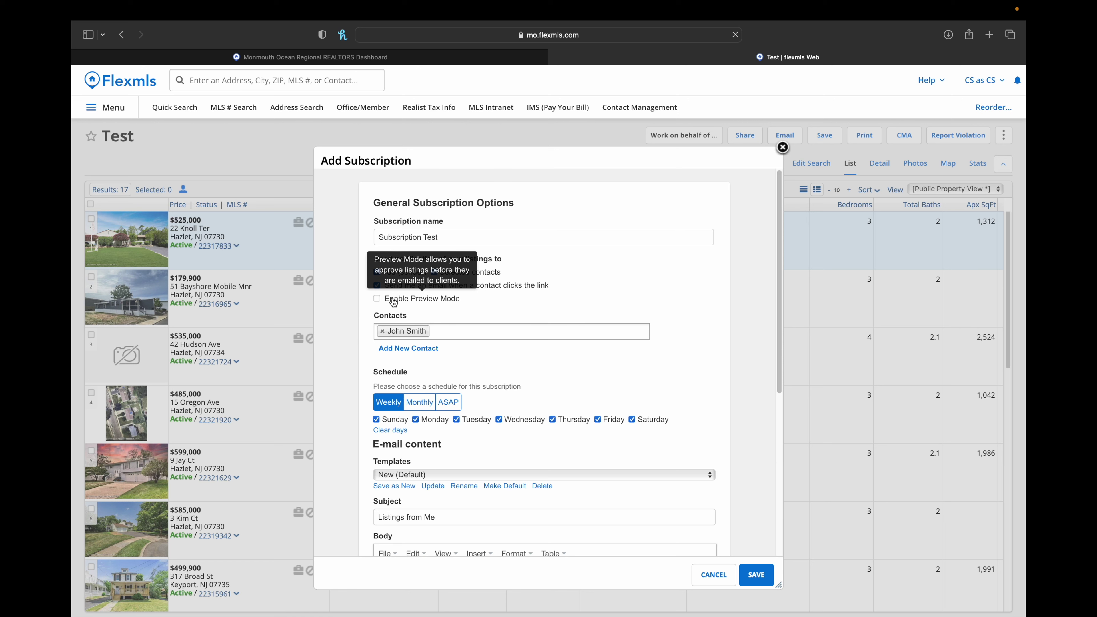
left_click(393, 302)
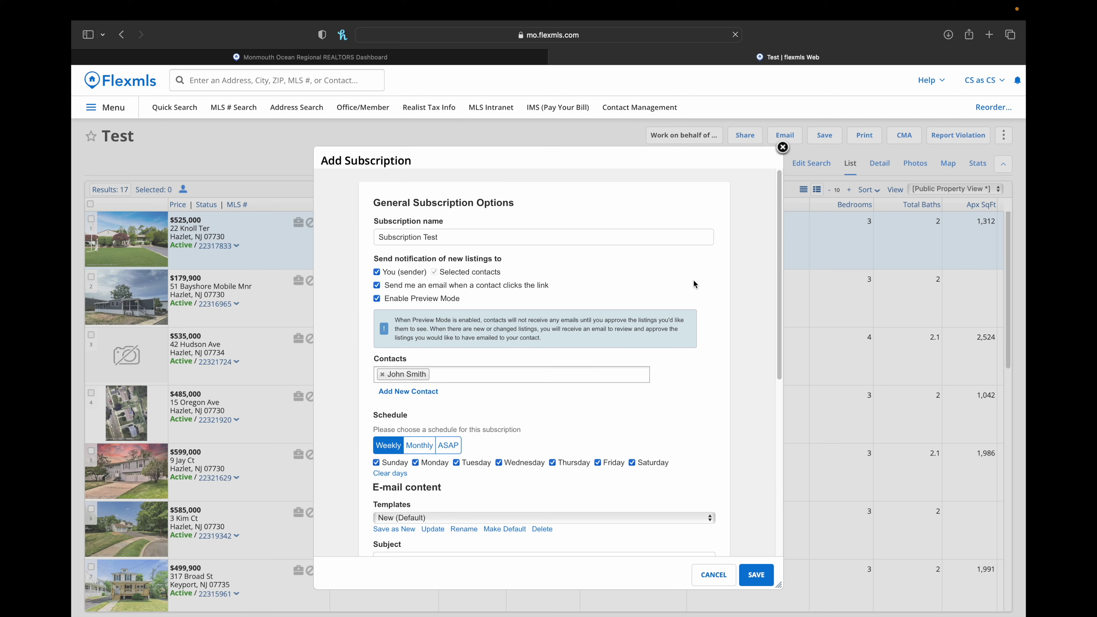
Turn off Preview Mode for the subscription, check the Monthly and ASAP schedule options, and set the schedule back to Weekly.
left_click(407, 302)
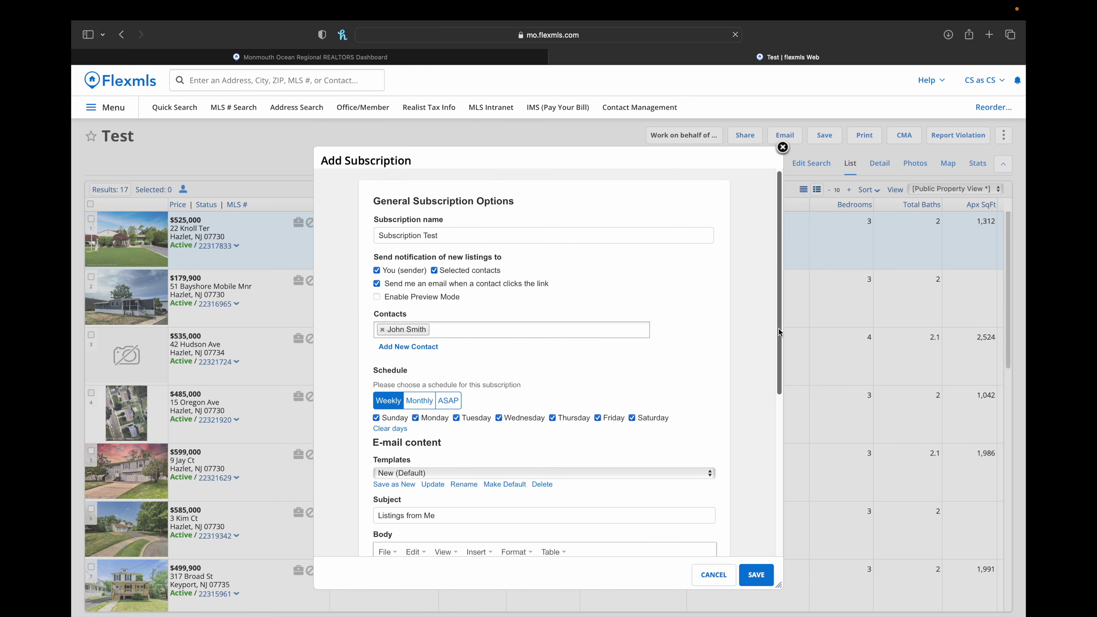
left_click_drag(779, 329, 801, 434)
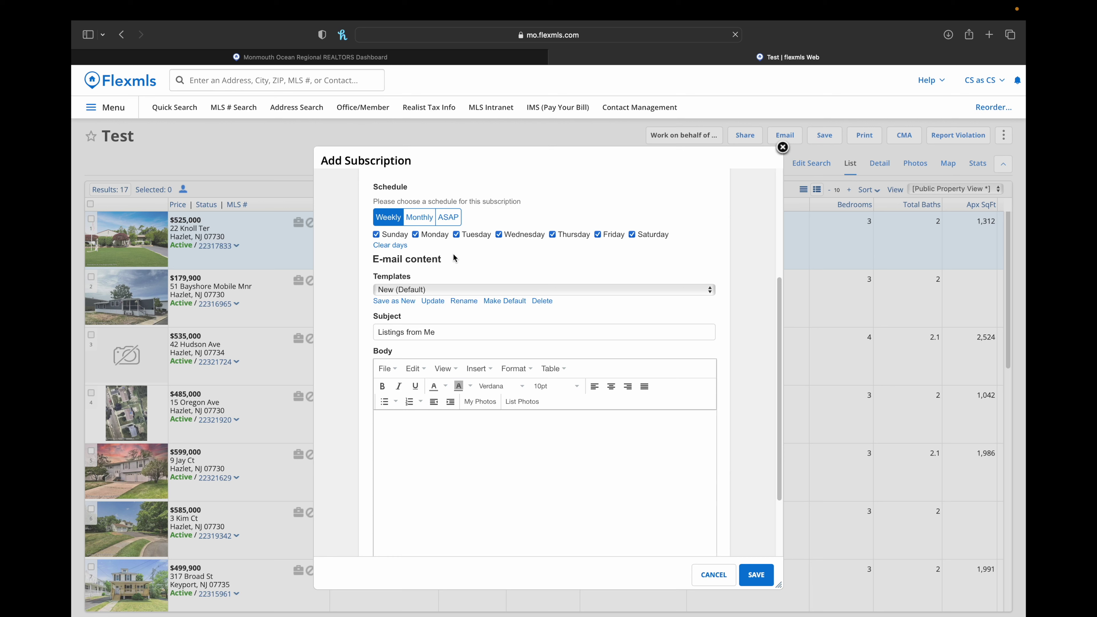
left_click(426, 221)
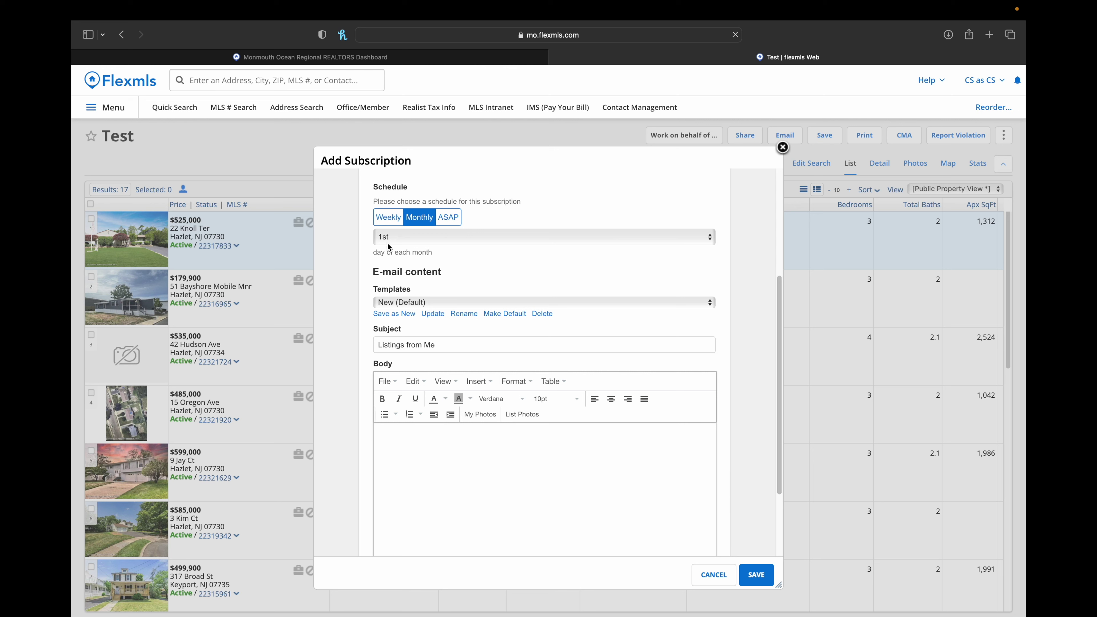
left_click(451, 221)
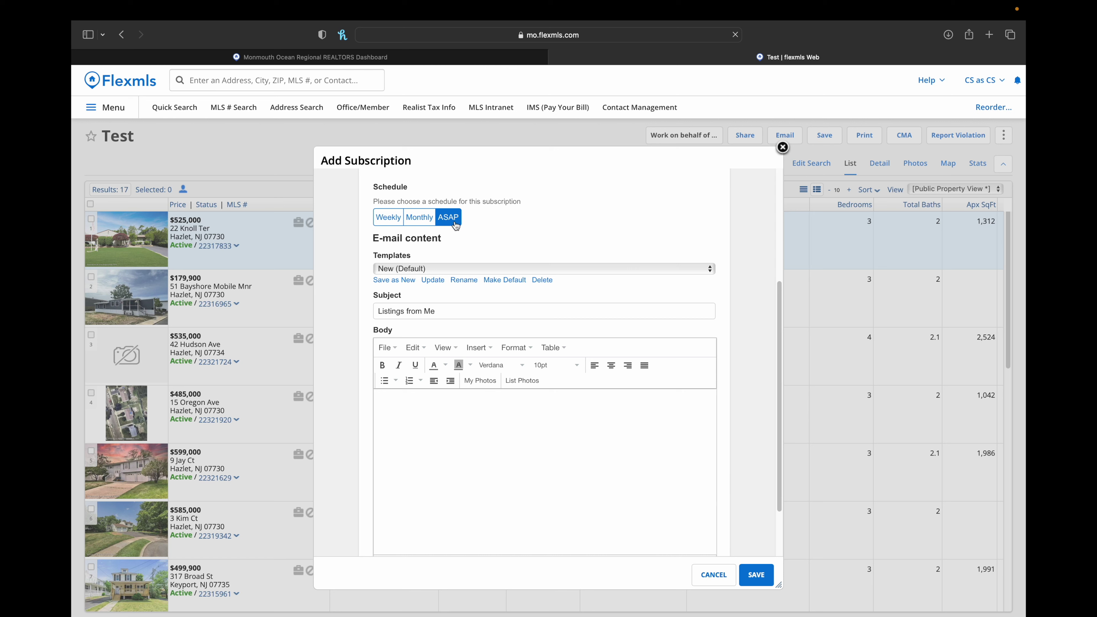
left_click(388, 220)
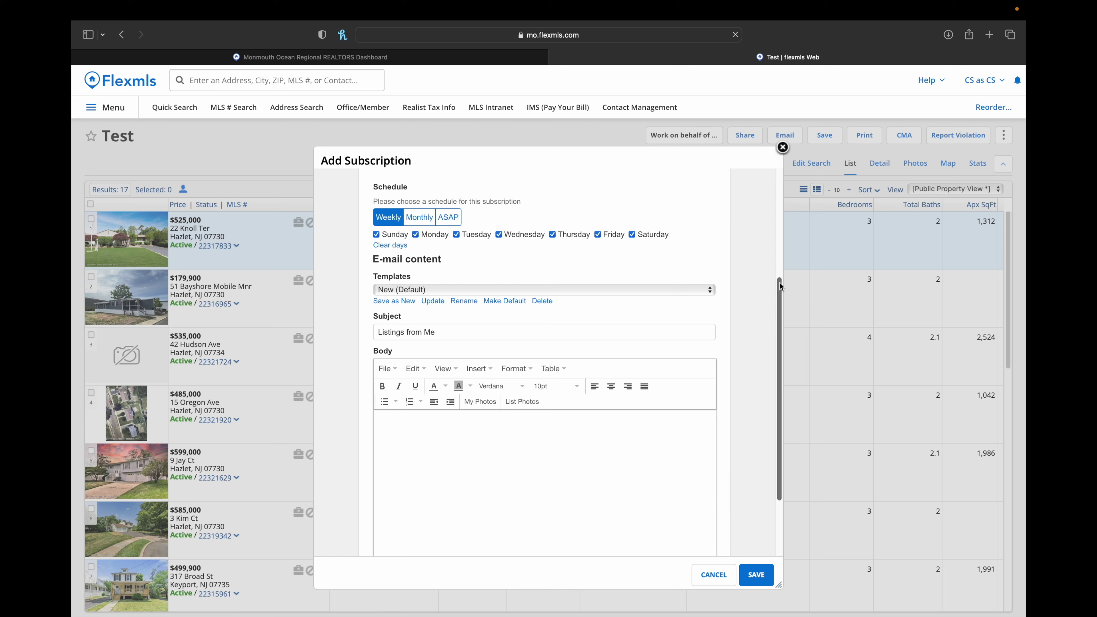
Review the subscription's email template, subject and body settings, and save the subscription.
left_click_drag(780, 285, 782, 316)
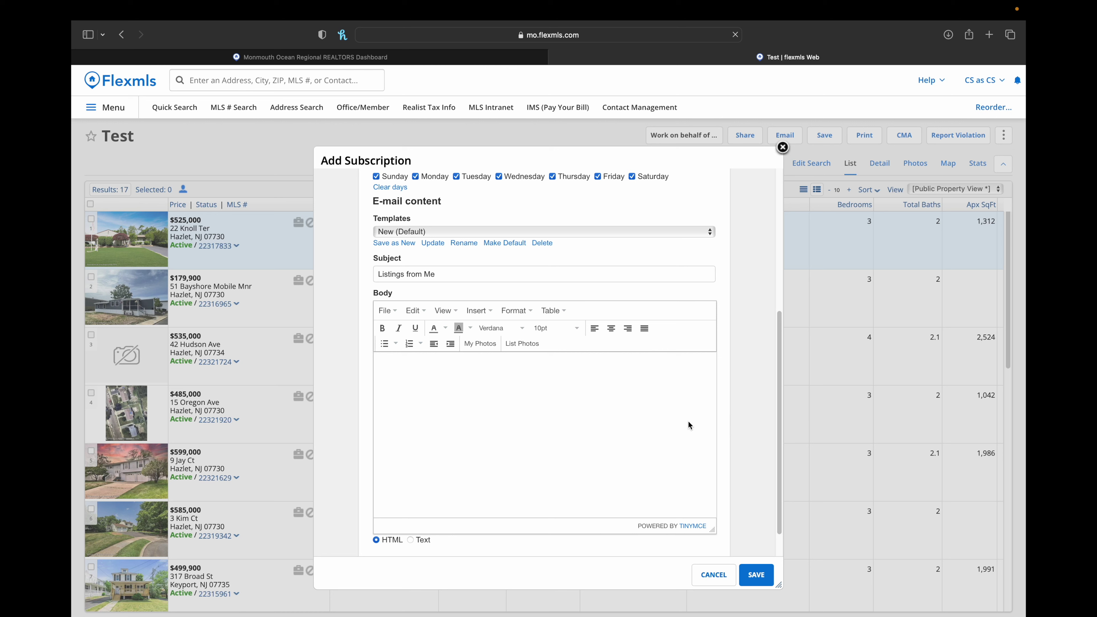
left_click_drag(779, 429, 782, 443)
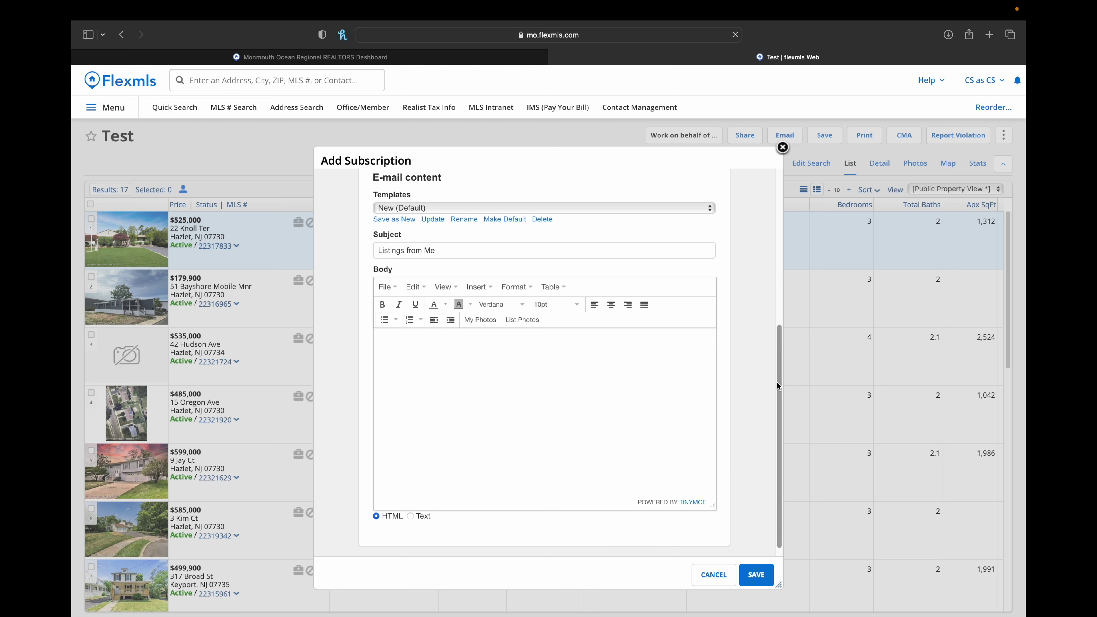
scroll(778, 382, "down", 1)
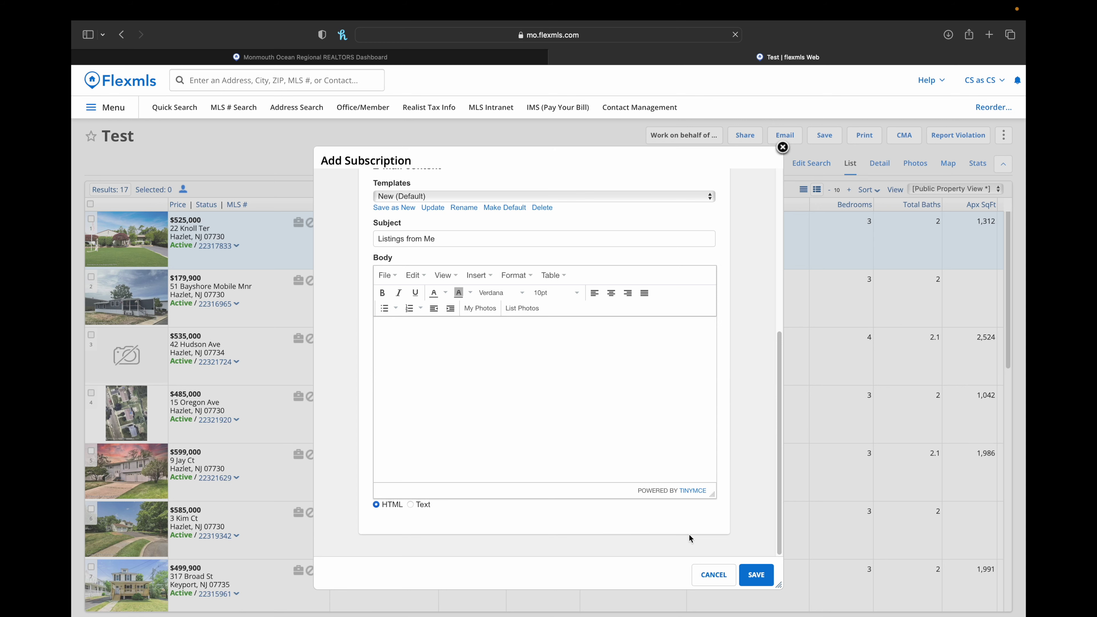
left_click(757, 575)
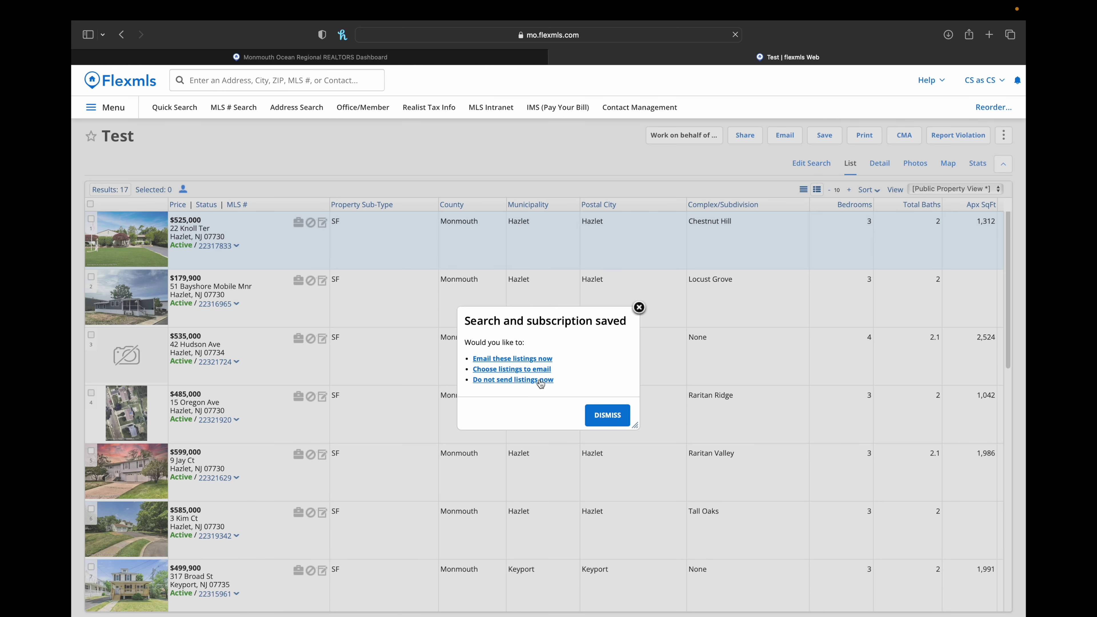
Choose to email the listings now and set the emailed version to Public, dismissing the cautions.
left_click(500, 362)
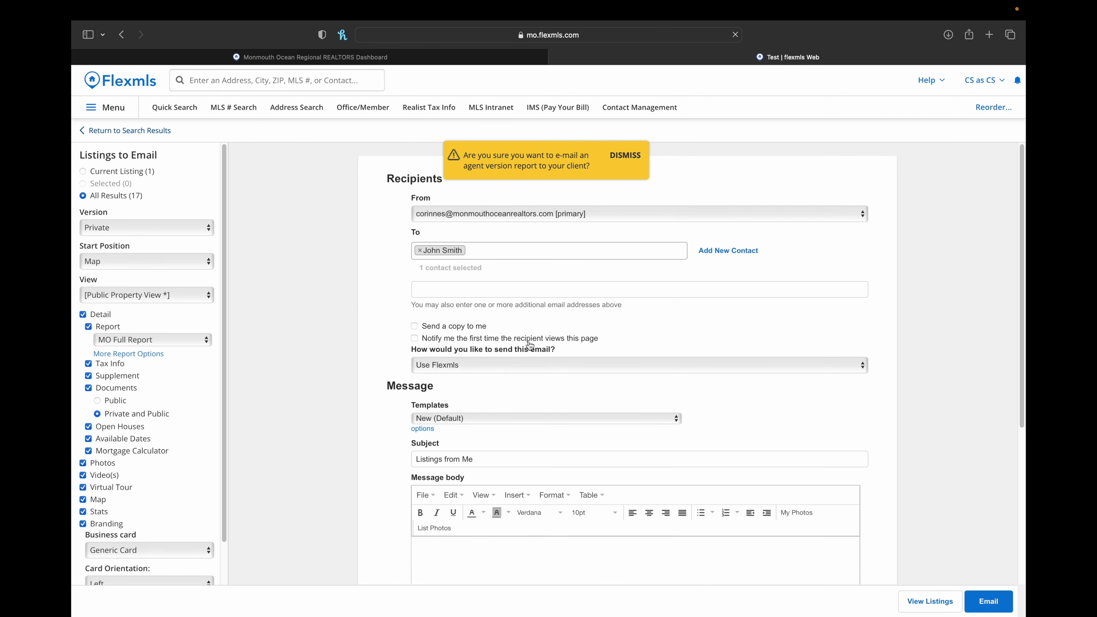
left_click(614, 156)
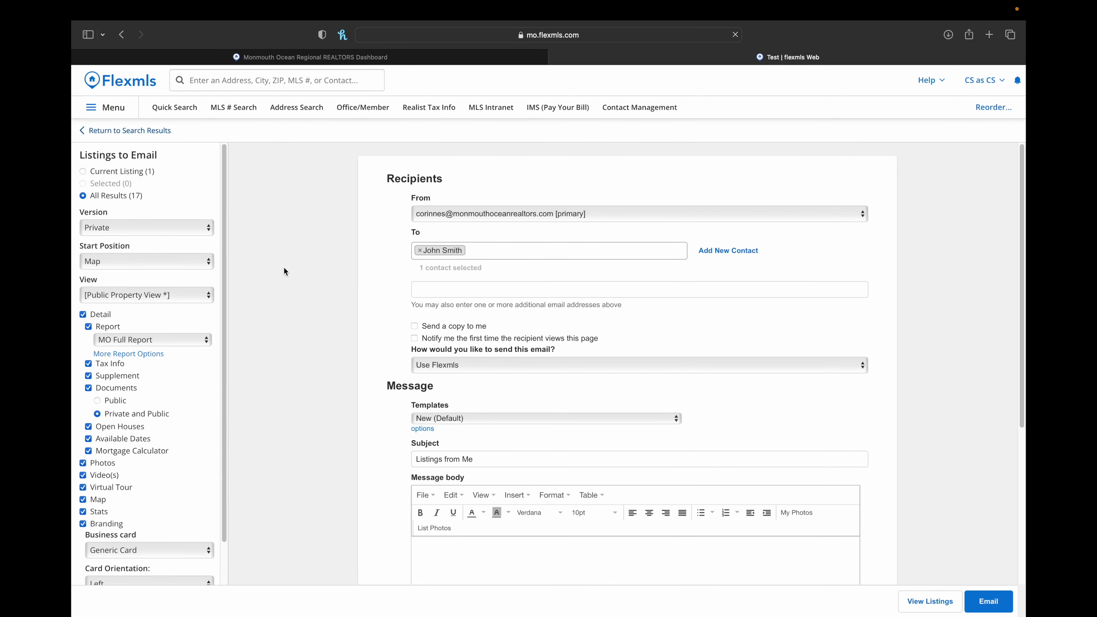
left_click(122, 228)
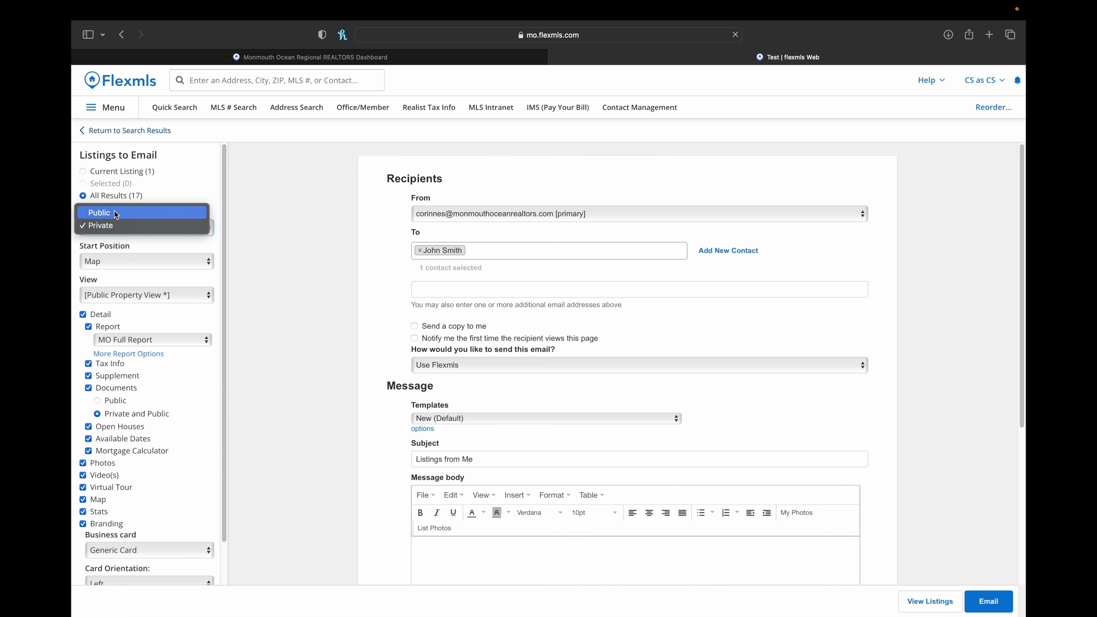
left_click(104, 212)
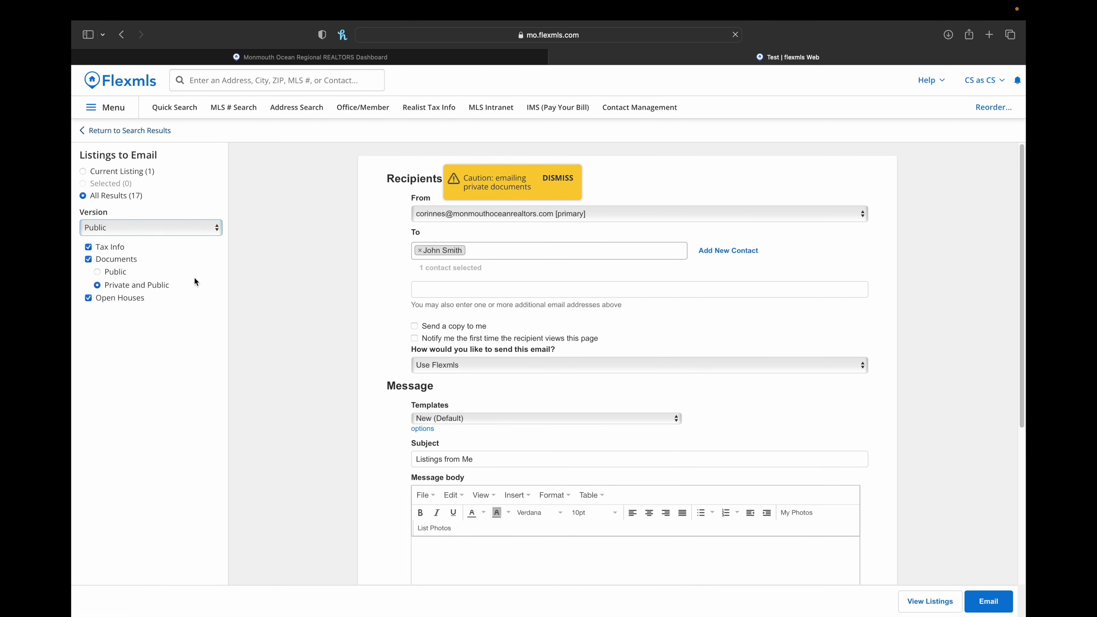
left_click(558, 179)
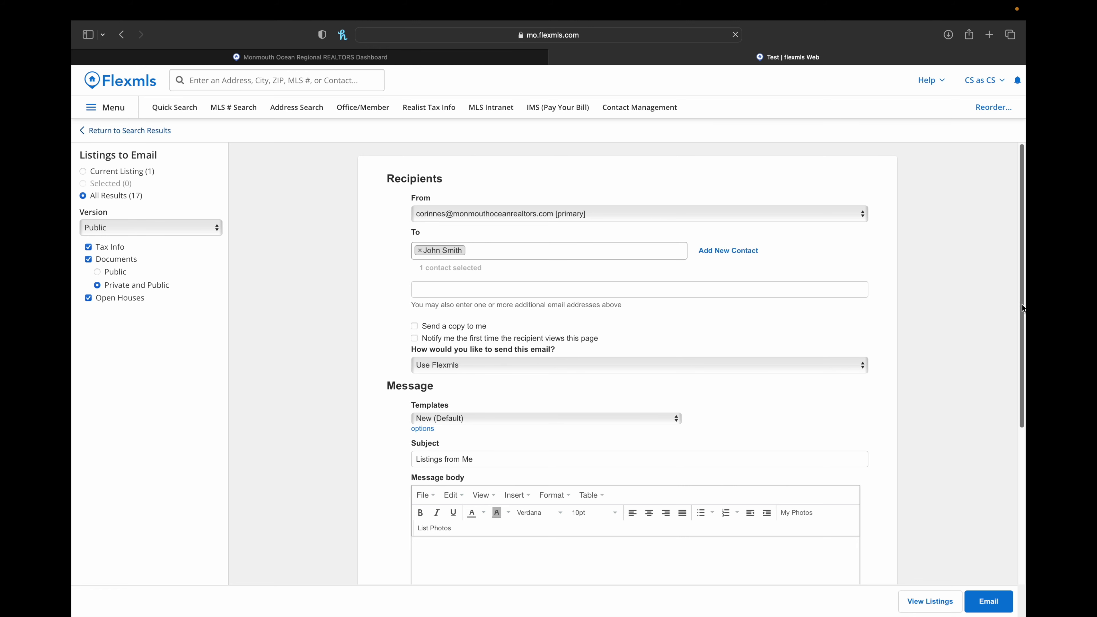
Review the email's message and signature sections and send the listings to the selected contact.
left_click_drag(1023, 308, 1024, 400)
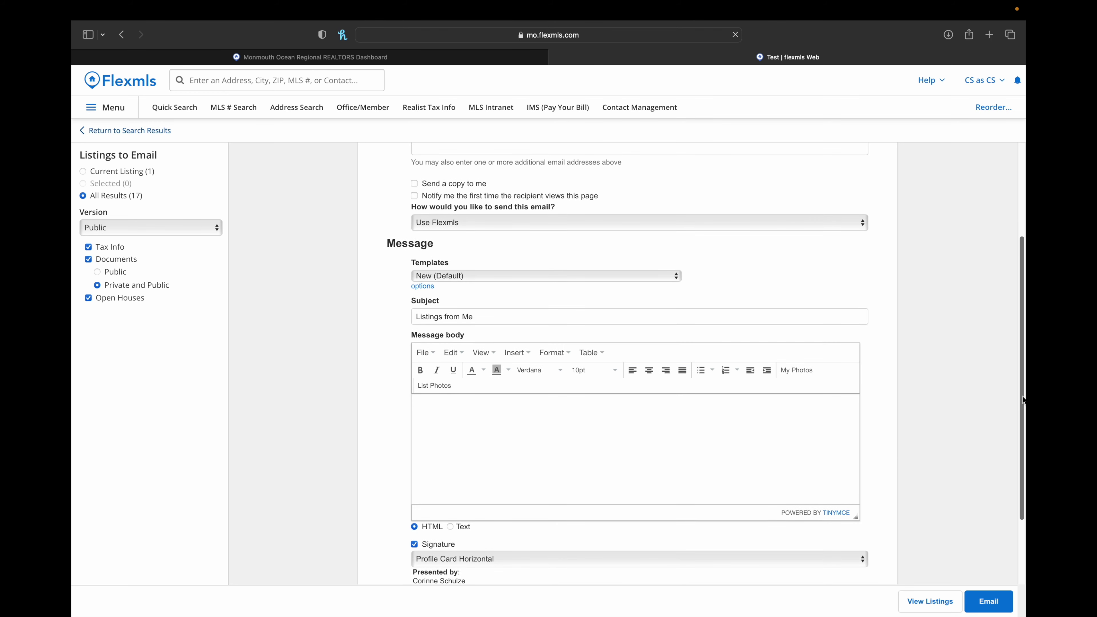
left_click_drag(1023, 400, 1023, 463)
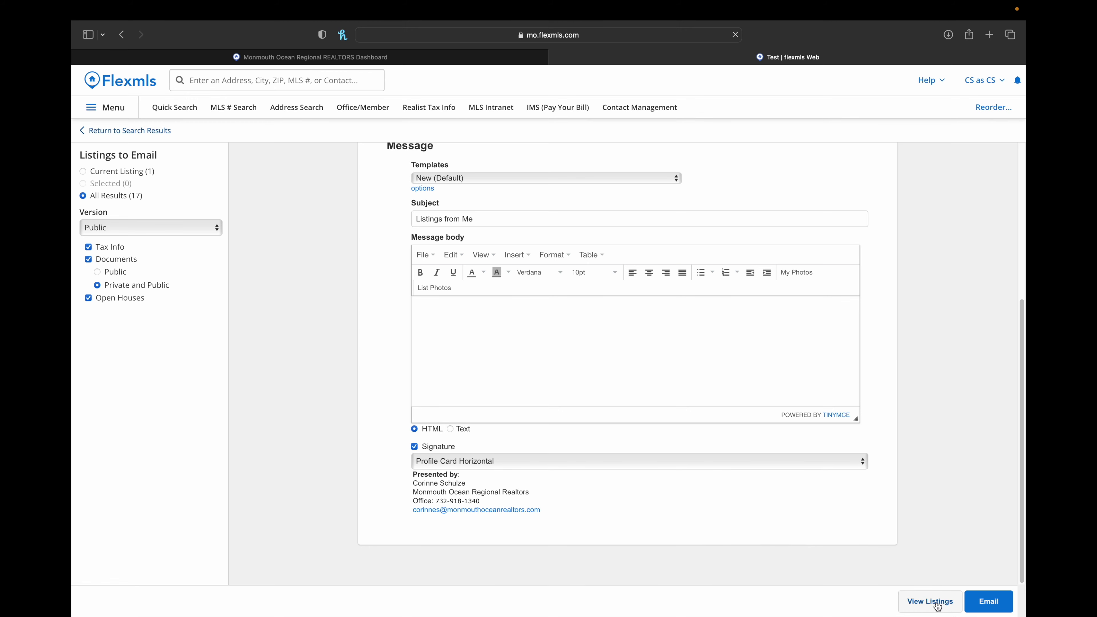
left_click(998, 605)
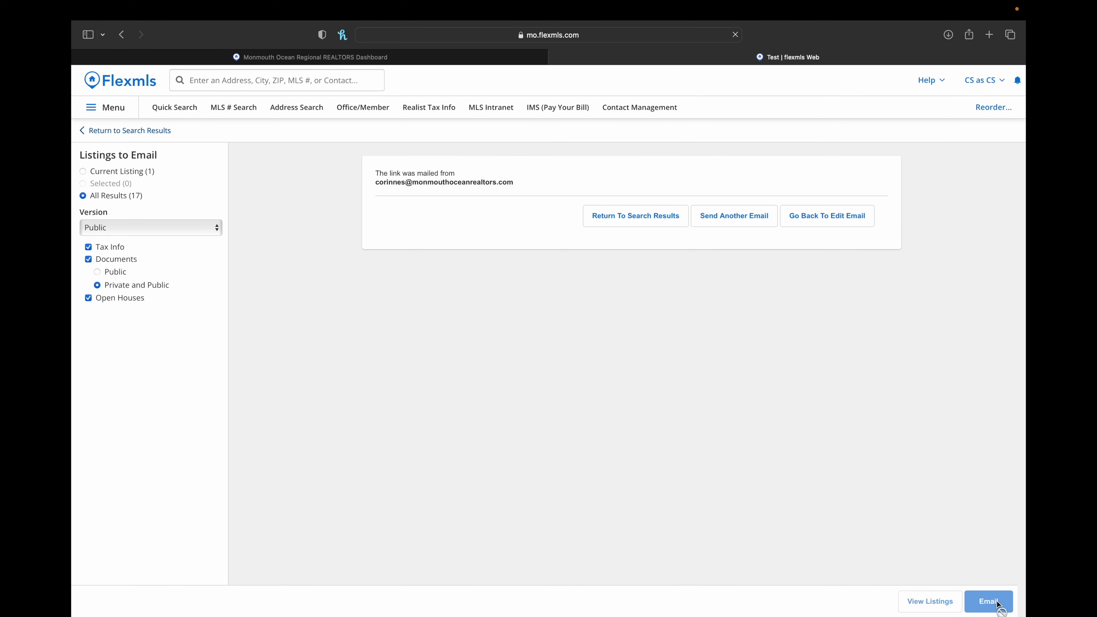